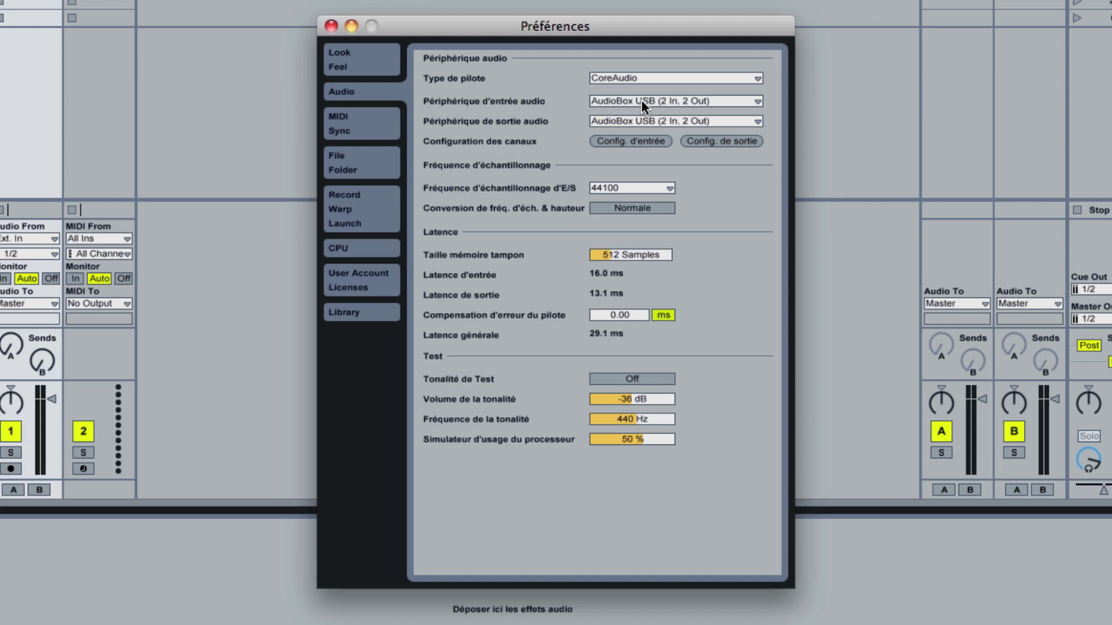
# Step: Review the available audio input devices, the MIDI control surface choices and the file and folder preferences
pyautogui.click(758, 101)
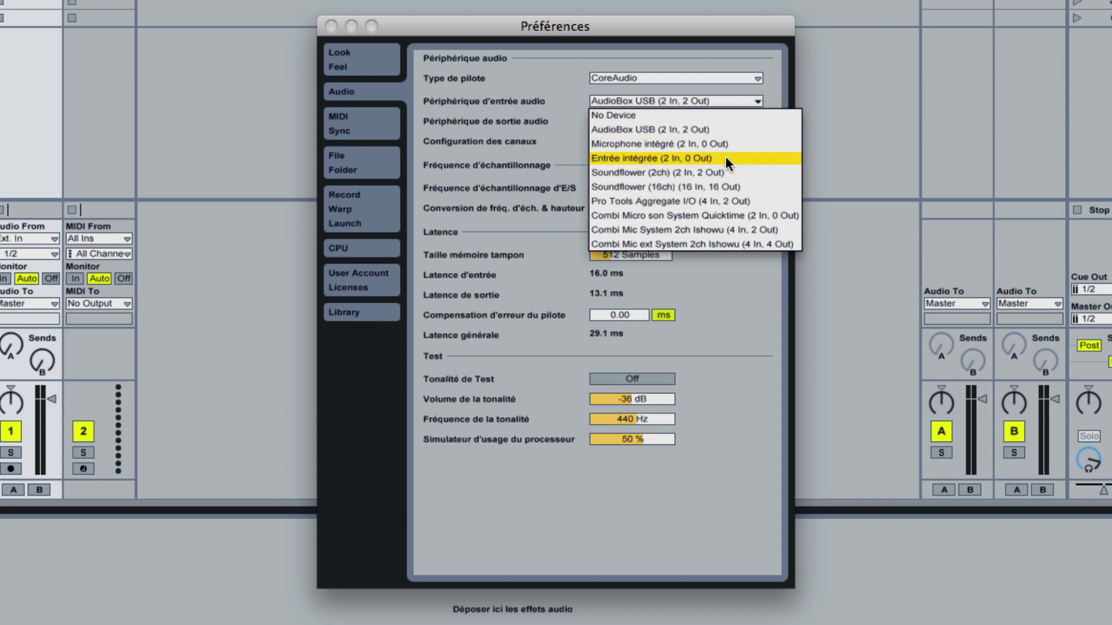
pyautogui.click(772, 93)
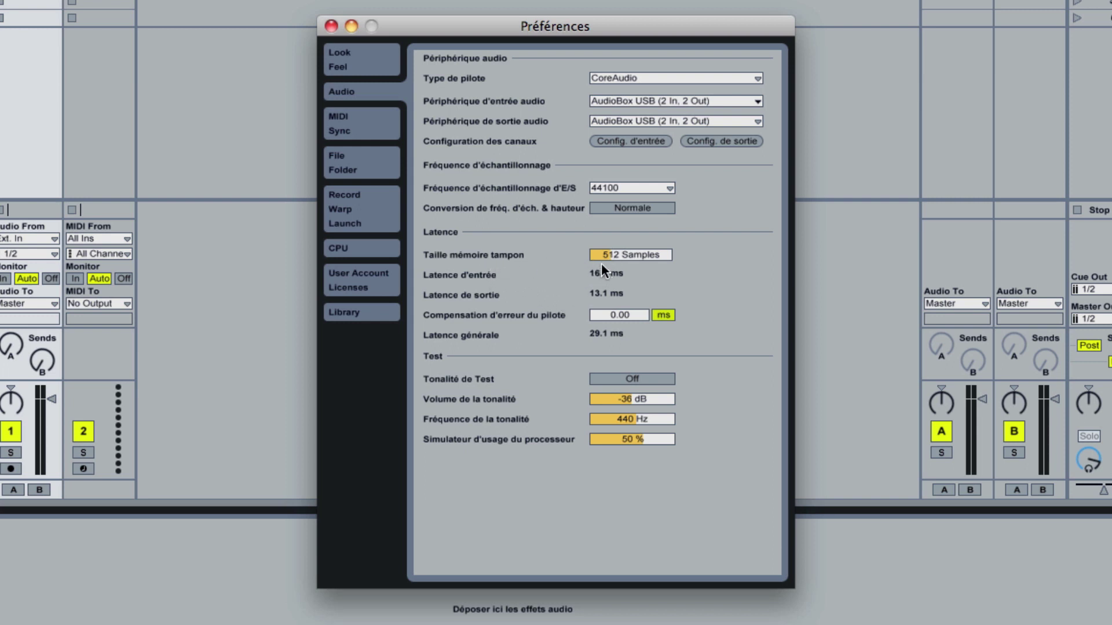
pyautogui.click(354, 124)
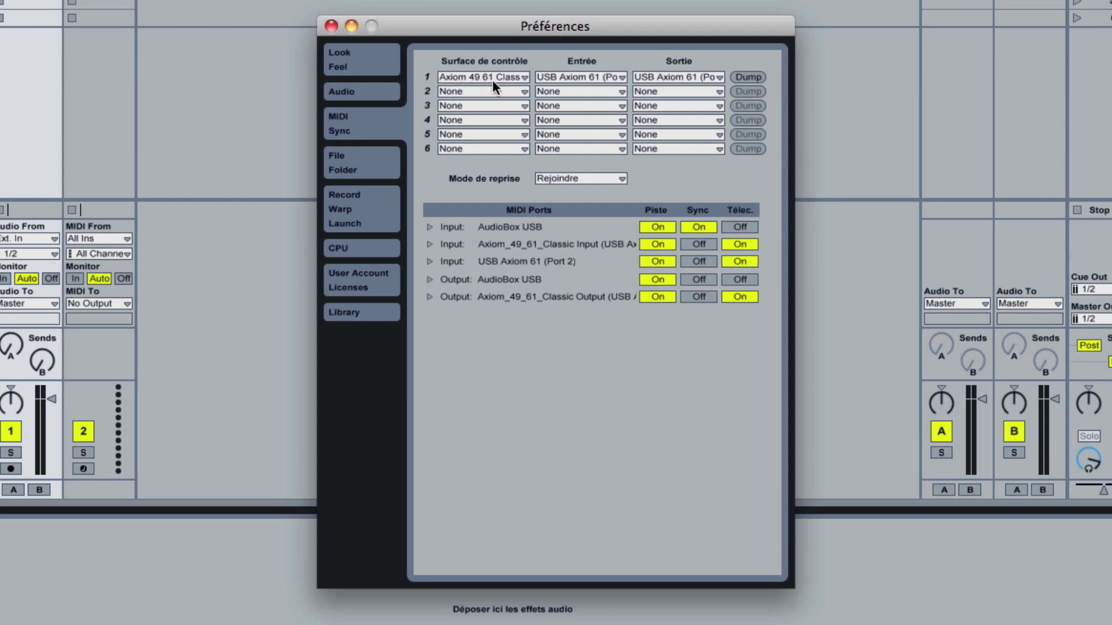
pyautogui.click(523, 94)
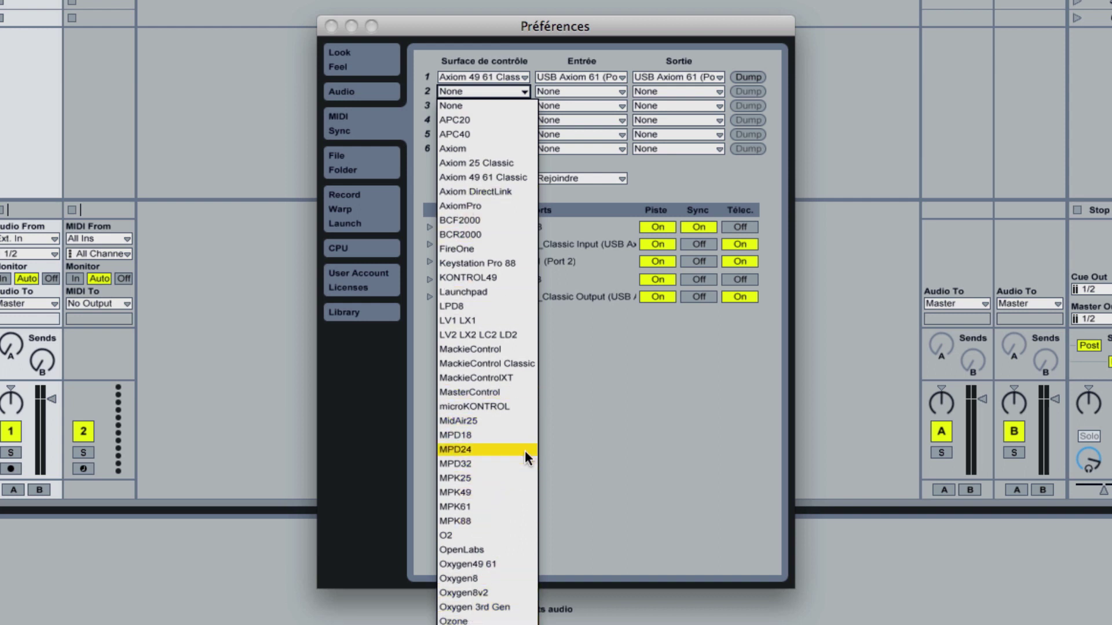
pyautogui.click(628, 432)
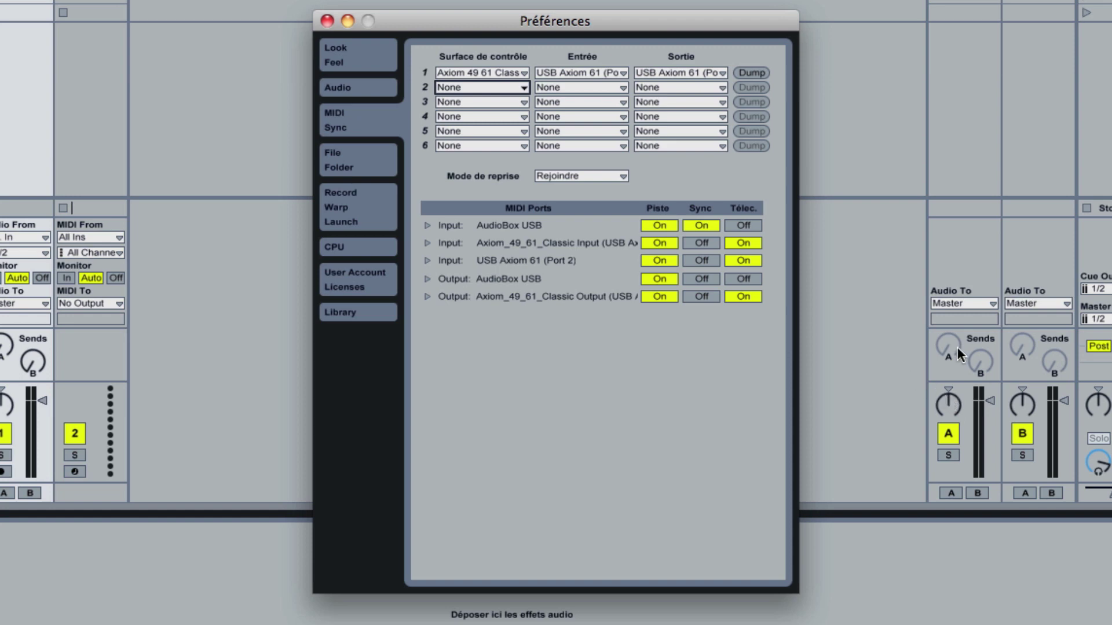
pyautogui.click(352, 157)
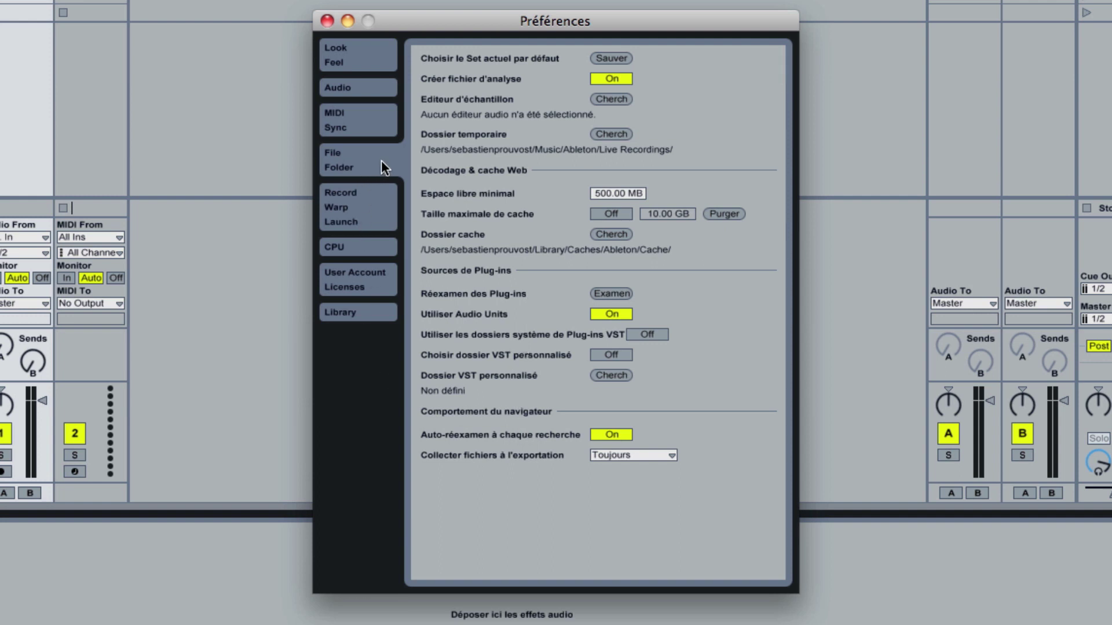
# Step: Set the recording count-in (Décompte) to 1 Bar in the Record/Warp/Launch preferences
pyautogui.click(376, 214)
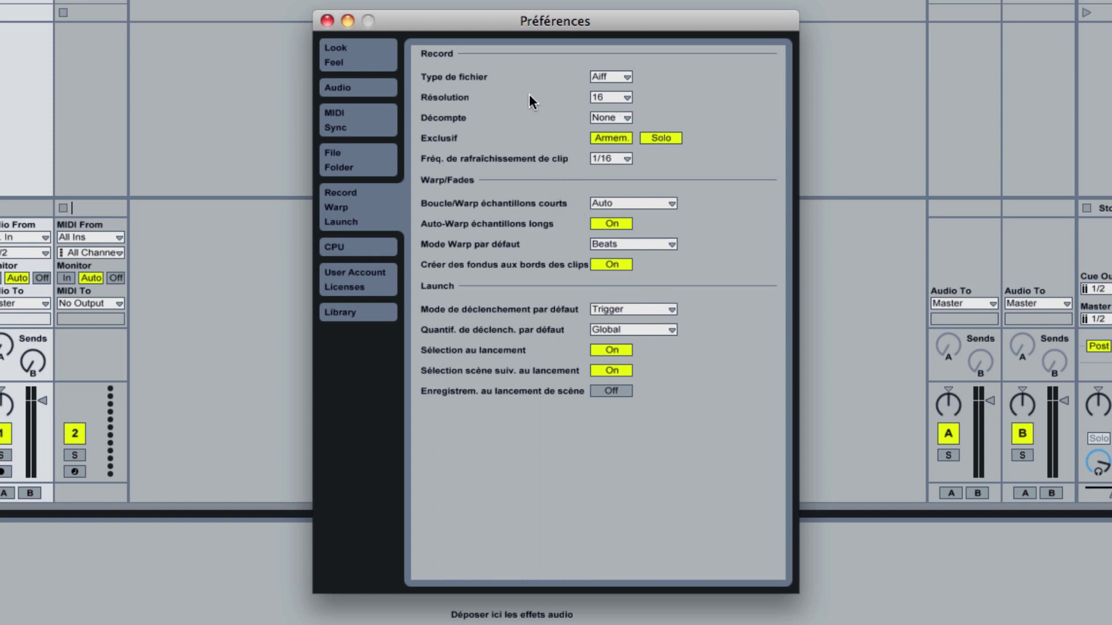
pyautogui.click(628, 77)
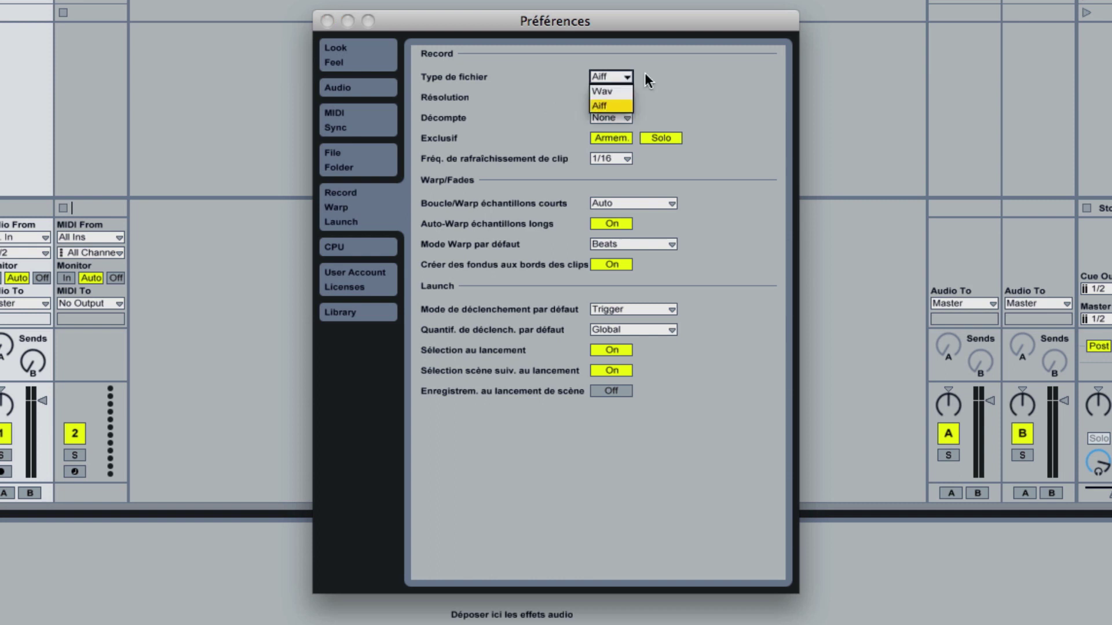
pyautogui.click(645, 73)
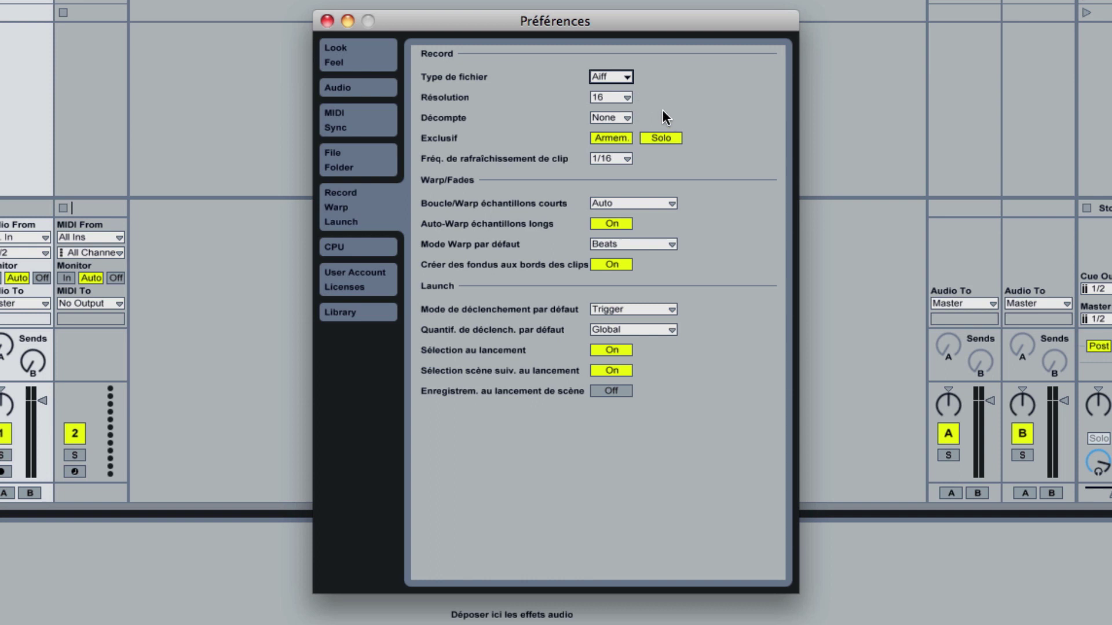
pyautogui.click(623, 117)
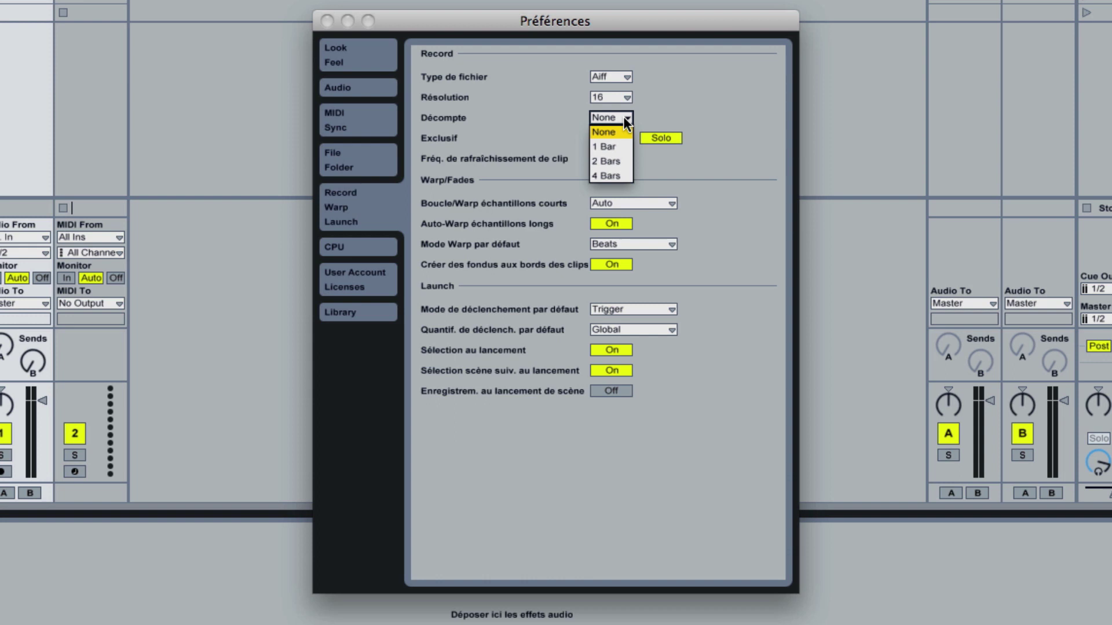
pyautogui.click(619, 148)
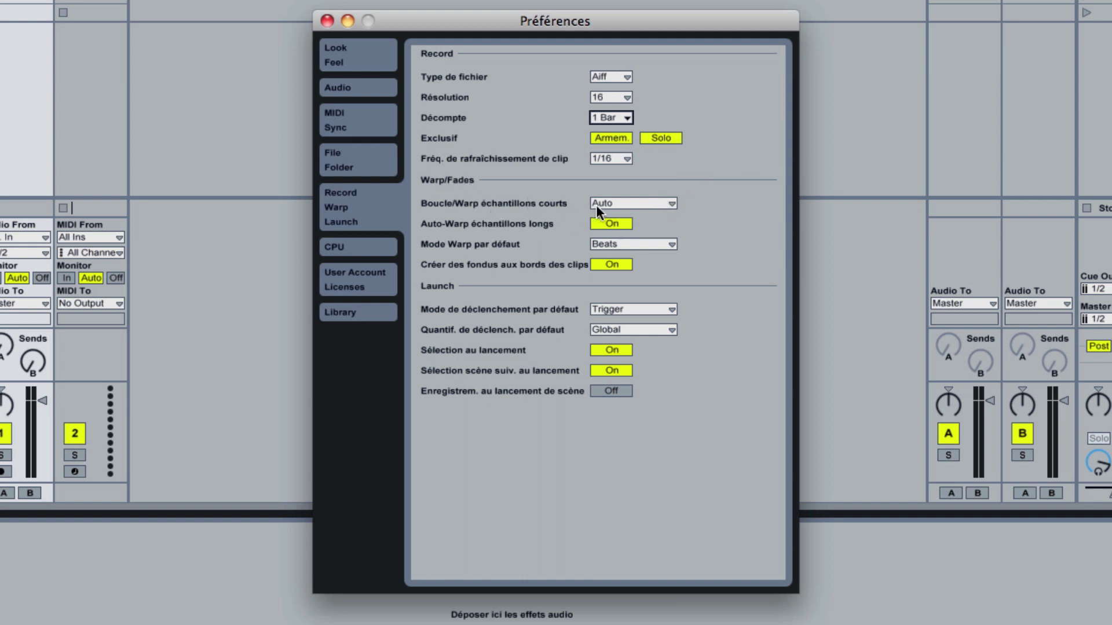
# Step: Examine the choices for short-sample loop/warp, default warp mode, default launch mode and default launch quantization
pyautogui.click(672, 204)
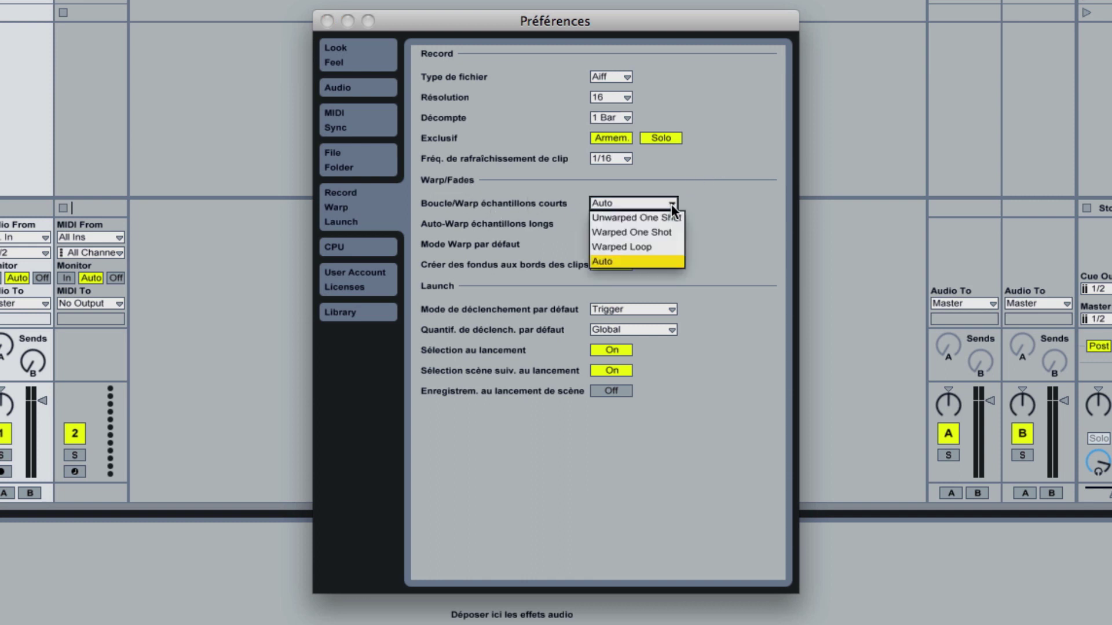
pyautogui.click(693, 200)
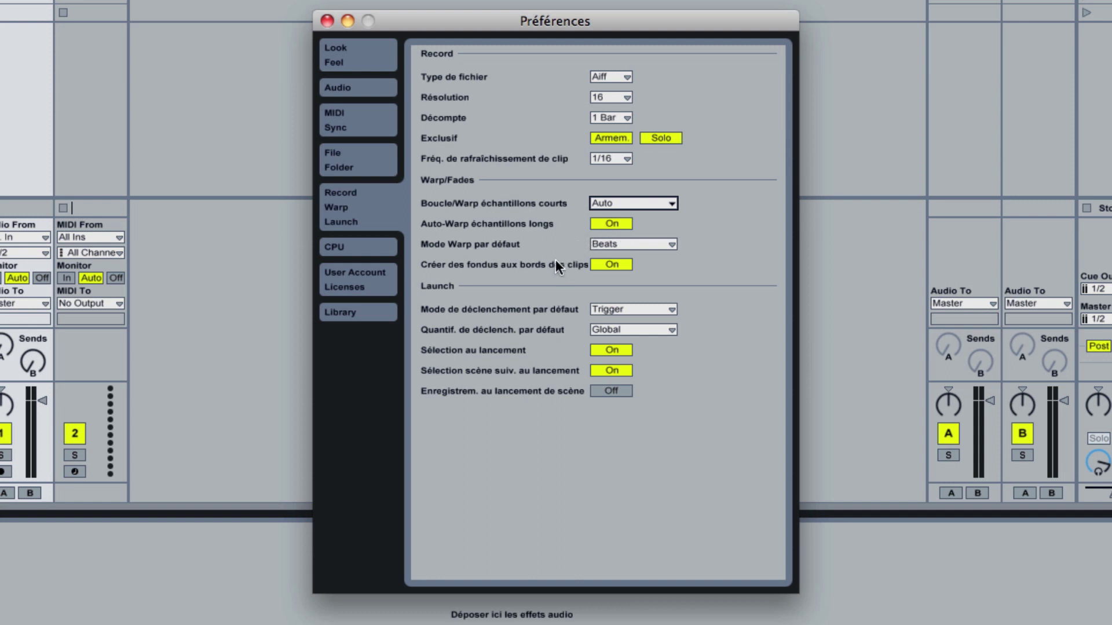
pyautogui.click(672, 245)
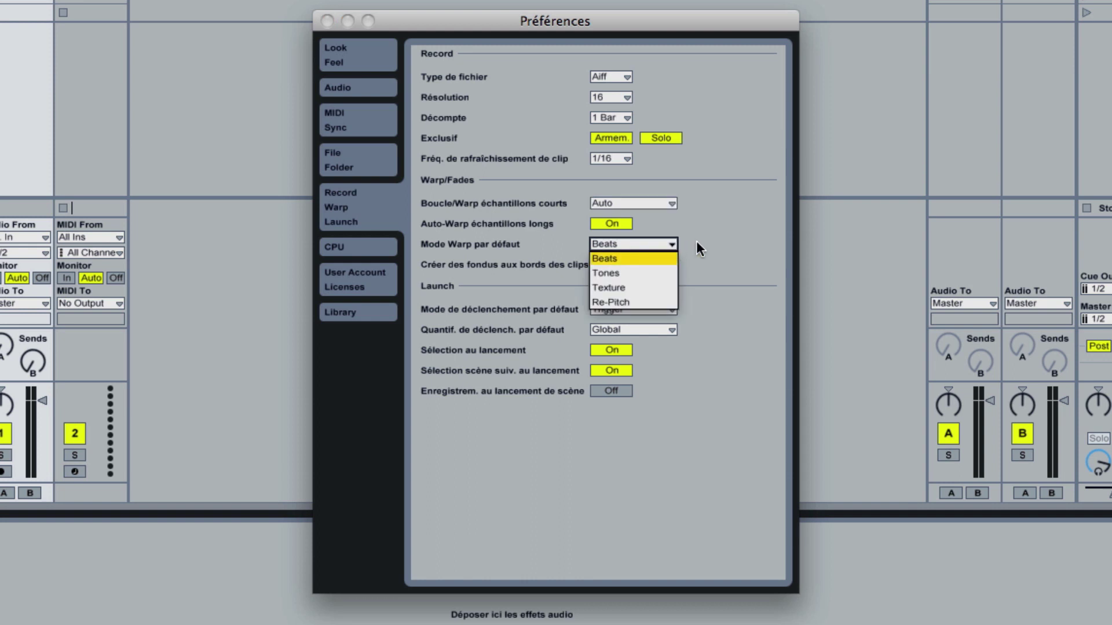
pyautogui.click(697, 242)
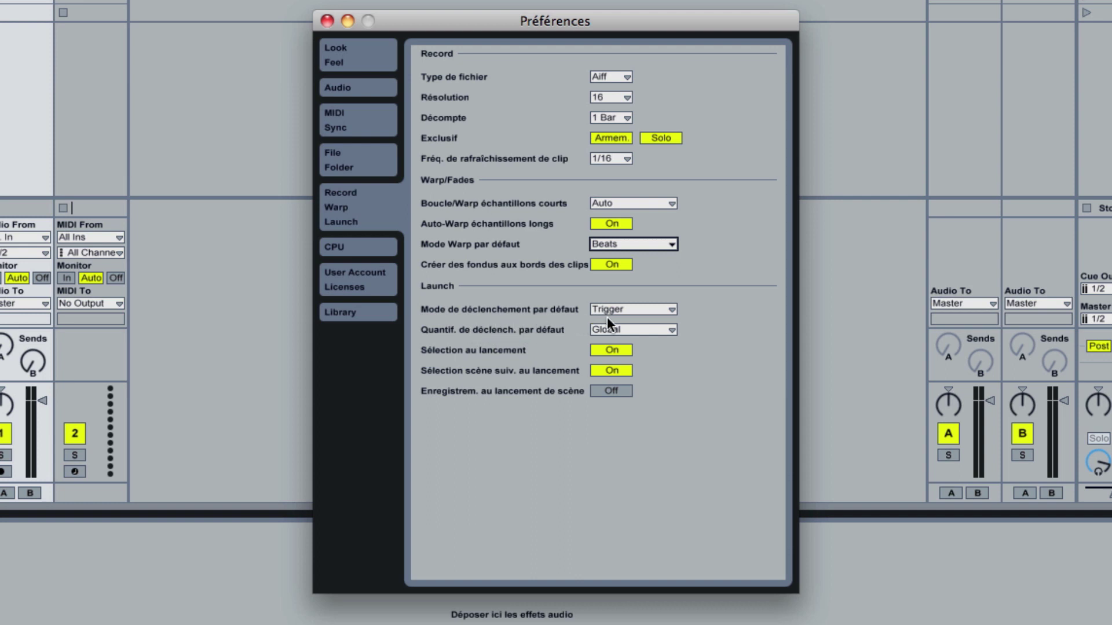
pyautogui.click(672, 311)
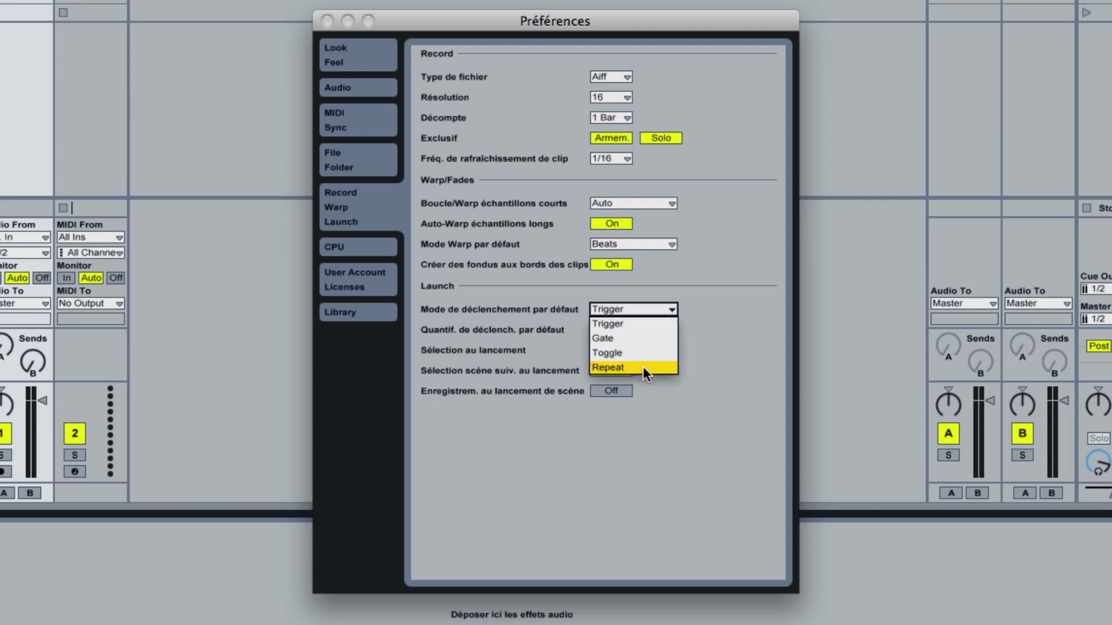
pyautogui.click(703, 335)
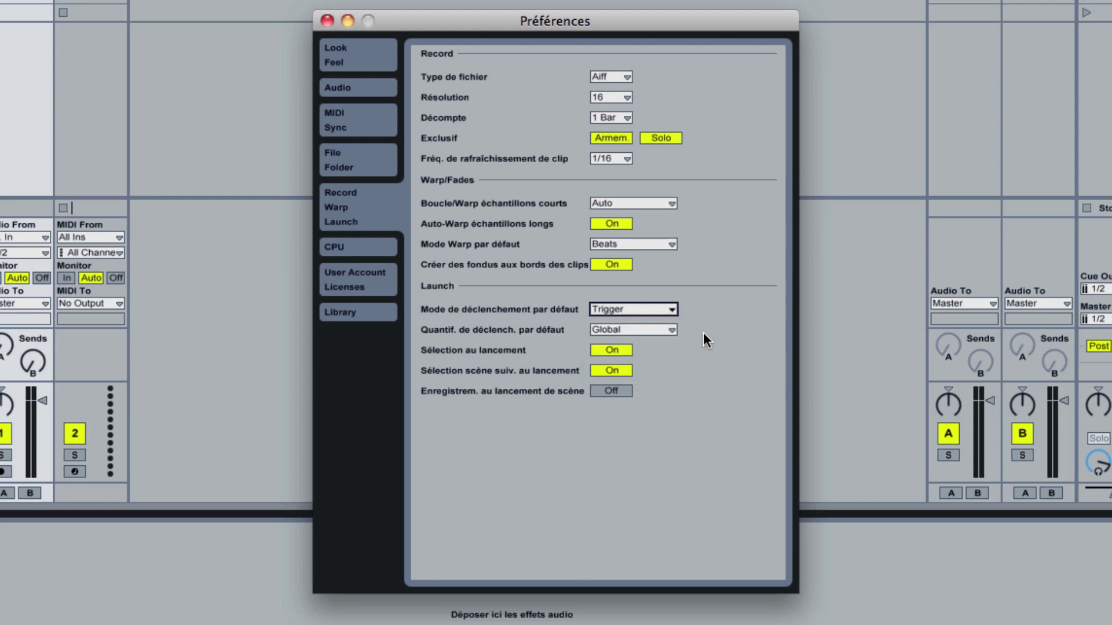
pyautogui.click(671, 330)
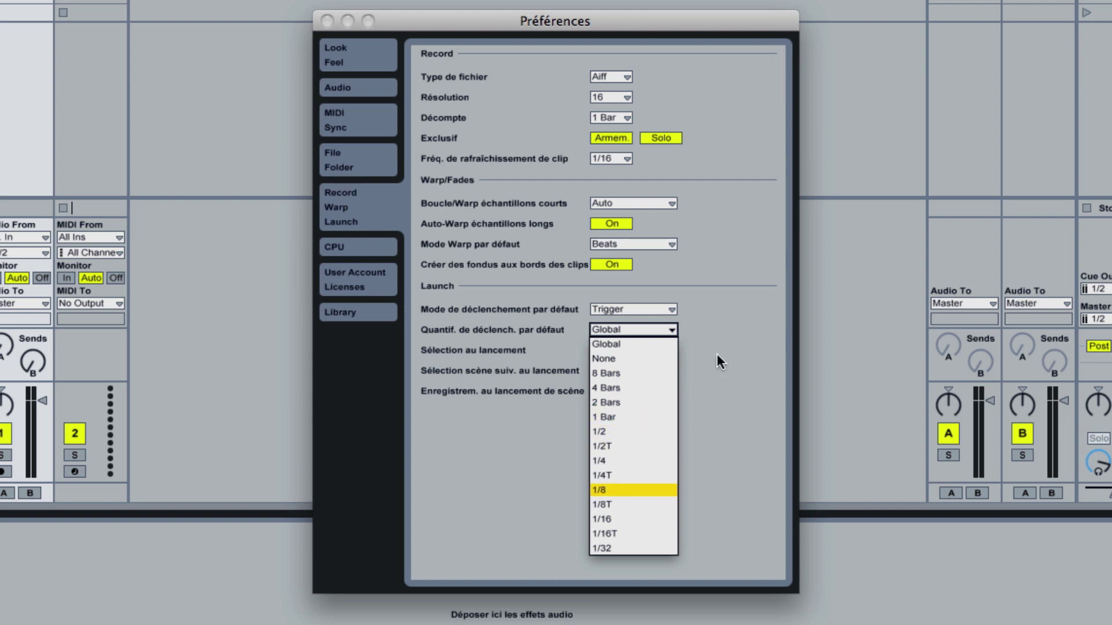
pyautogui.click(724, 340)
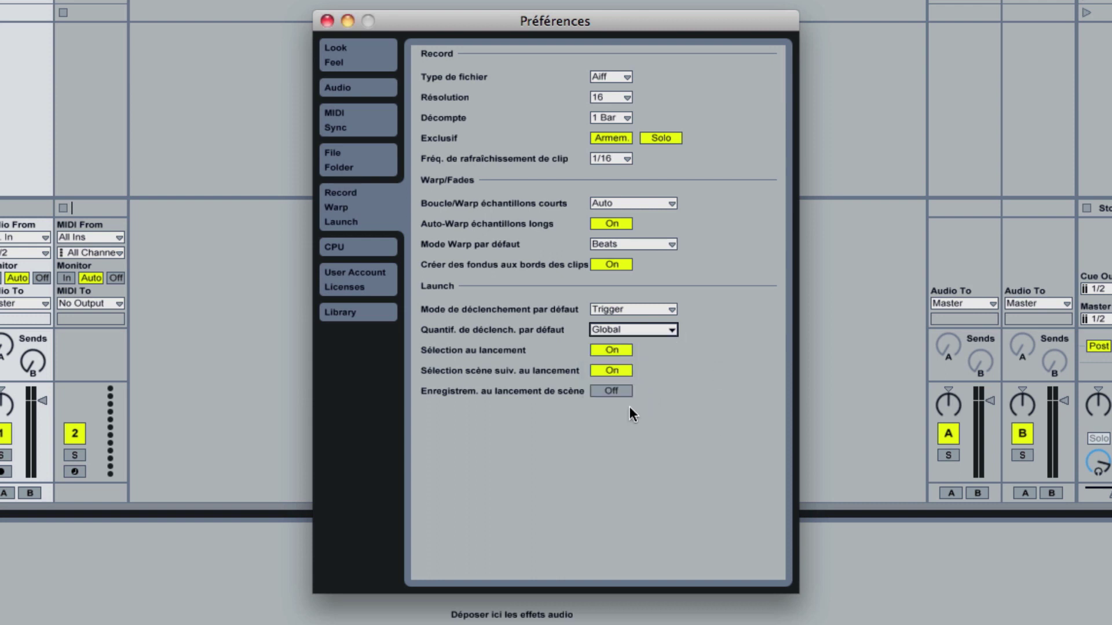
# Step: Review the CPU, licence, library, file and MIDI preferences, and close the preferences
pyautogui.click(350, 248)
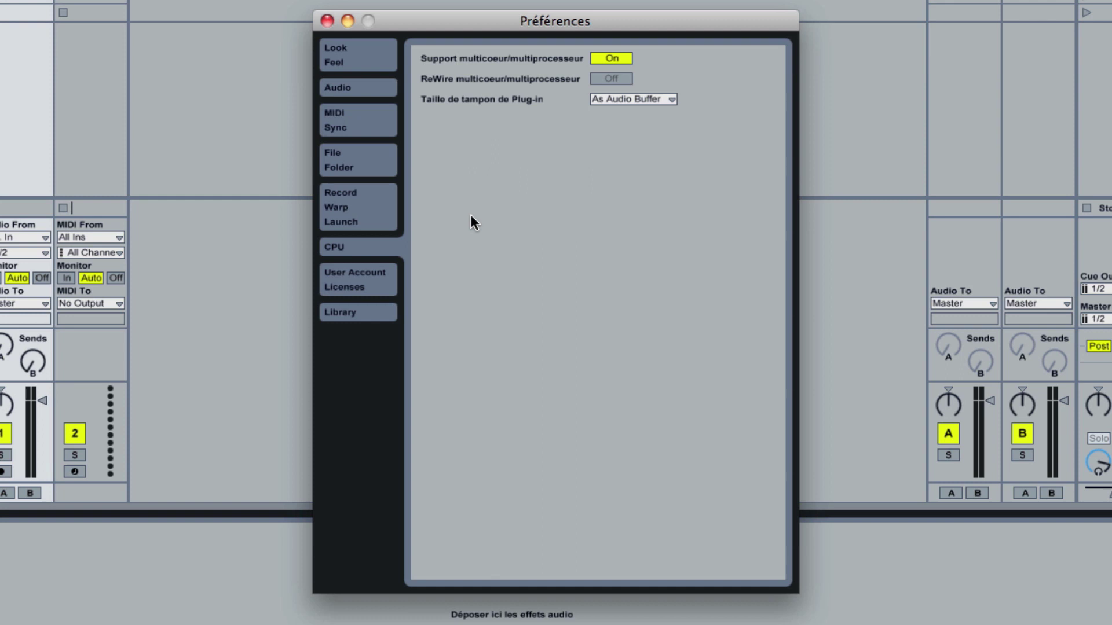
pyautogui.click(342, 287)
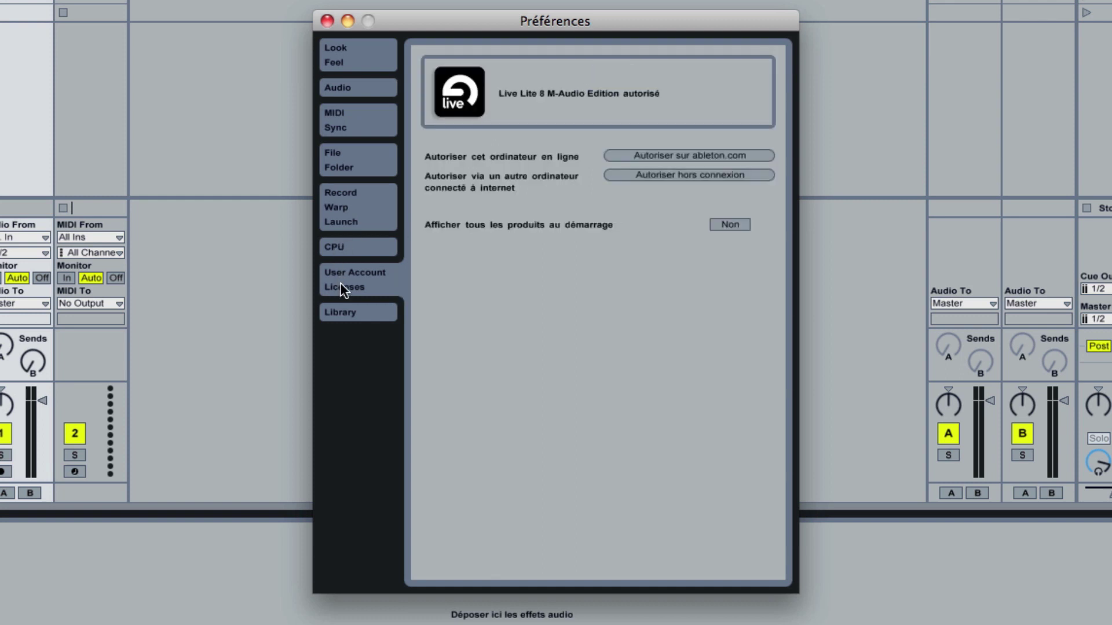
pyautogui.click(351, 315)
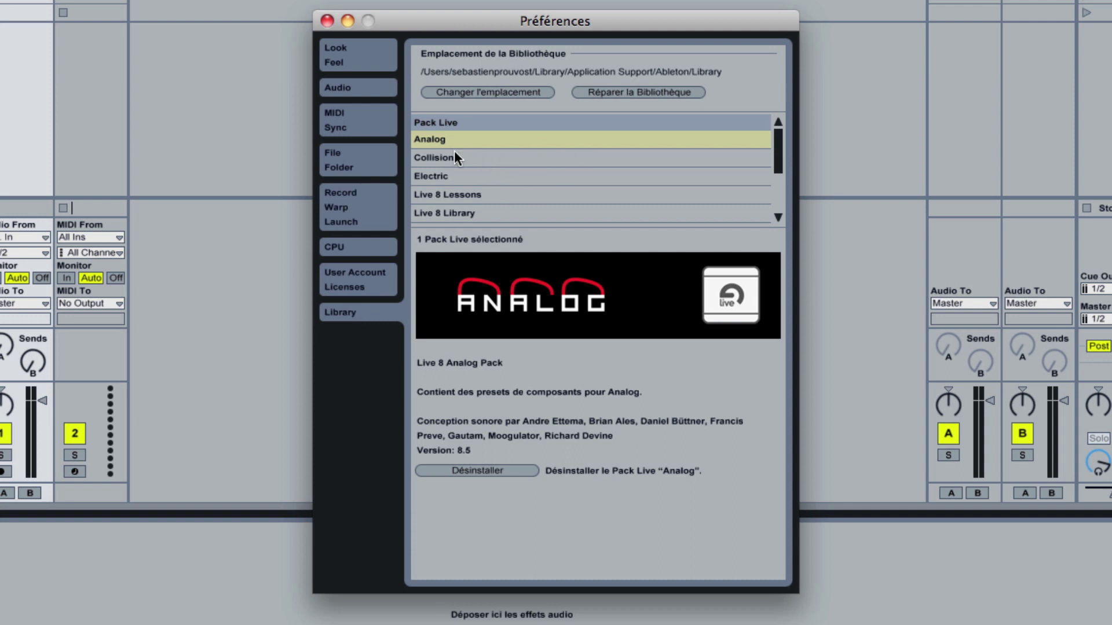
pyautogui.scroll(-5, 458, 156)
pyautogui.scroll(5, 464, 158)
pyautogui.click(358, 161)
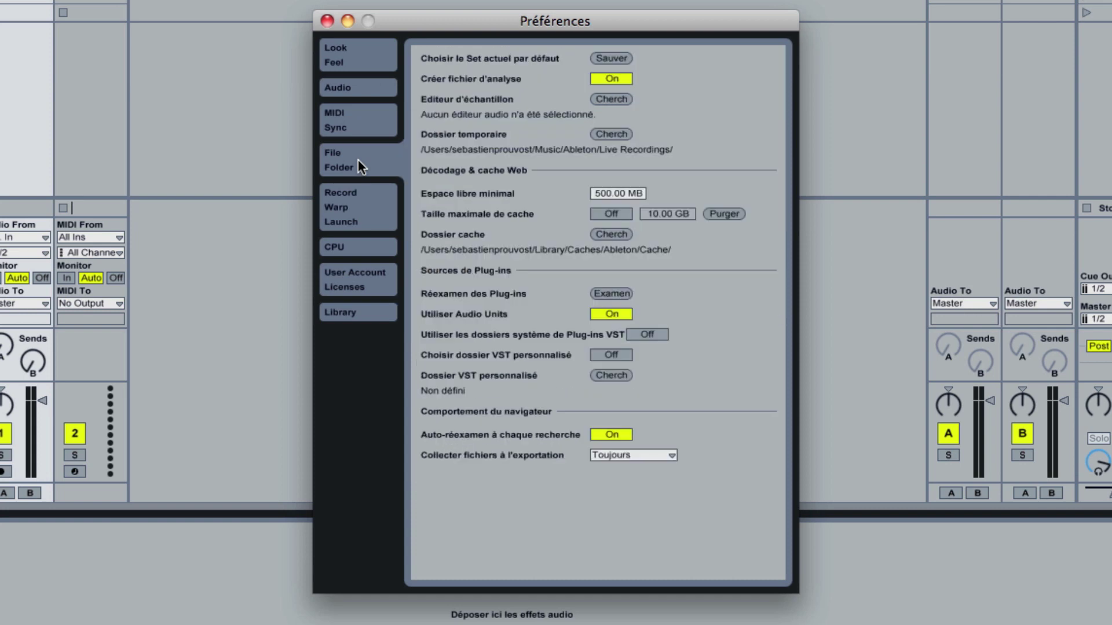
pyautogui.click(360, 131)
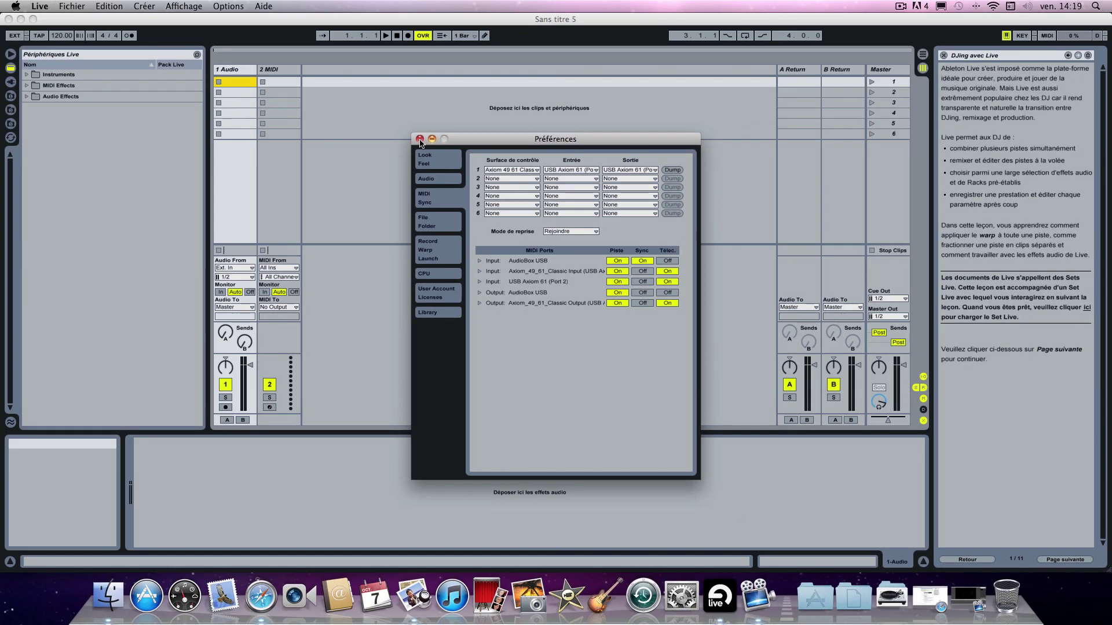
pyautogui.click(420, 140)
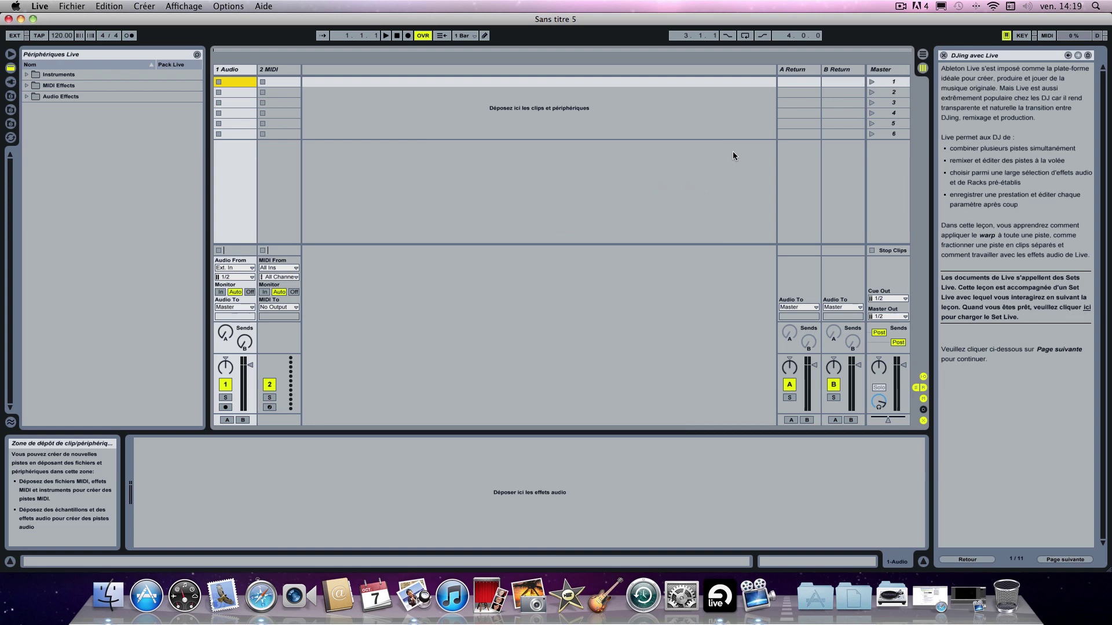
# Step: Look at the Arrangement view and return to the Session view
pyautogui.click(922, 58)
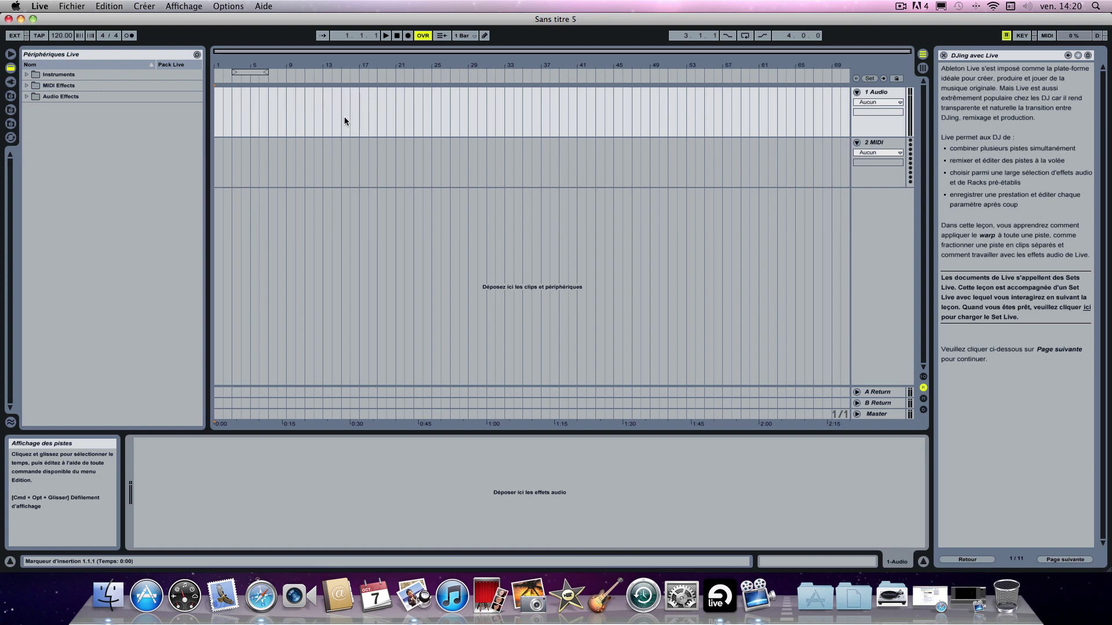
pyautogui.click(922, 69)
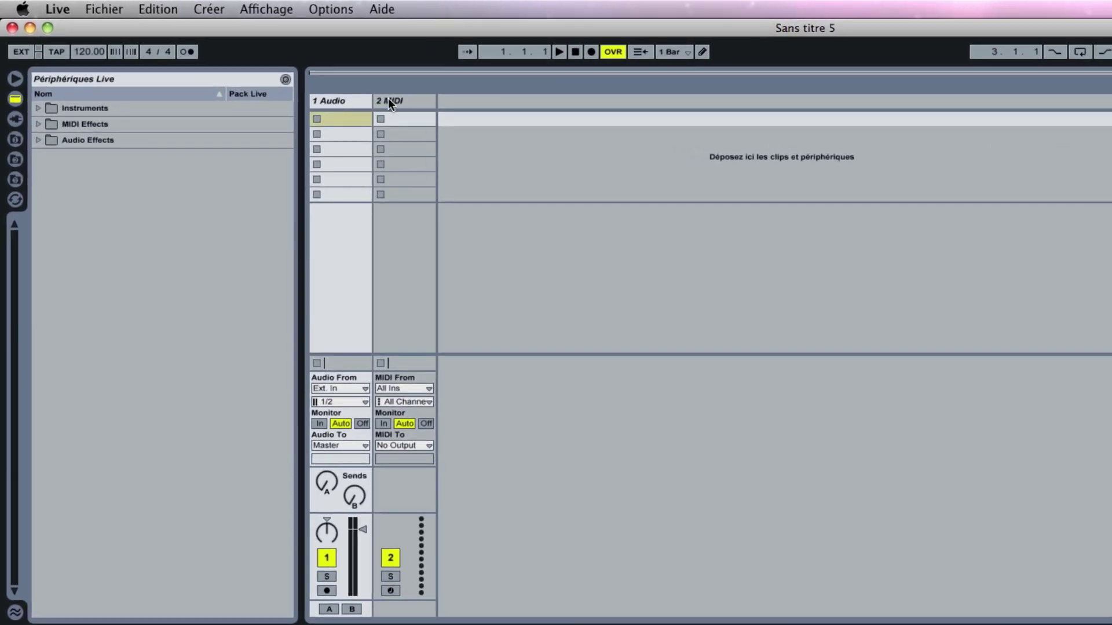
# Step: Delete the 2 MIDI track and select the 1 Audio track
pyautogui.click(277, 68)
pyautogui.rightClick(401, 103)
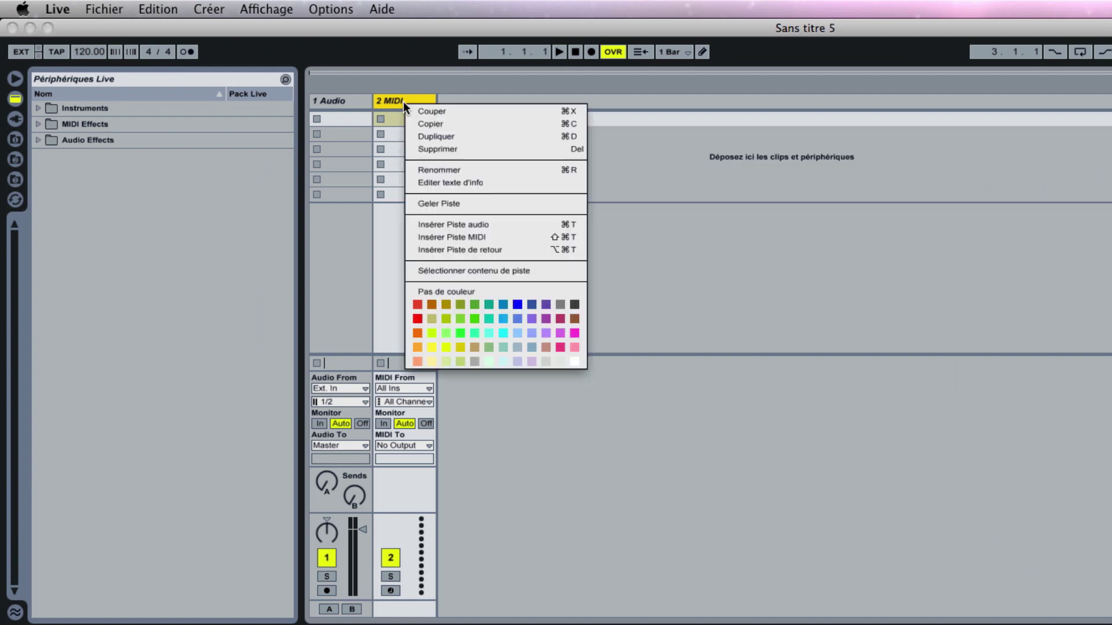
pyautogui.click(426, 147)
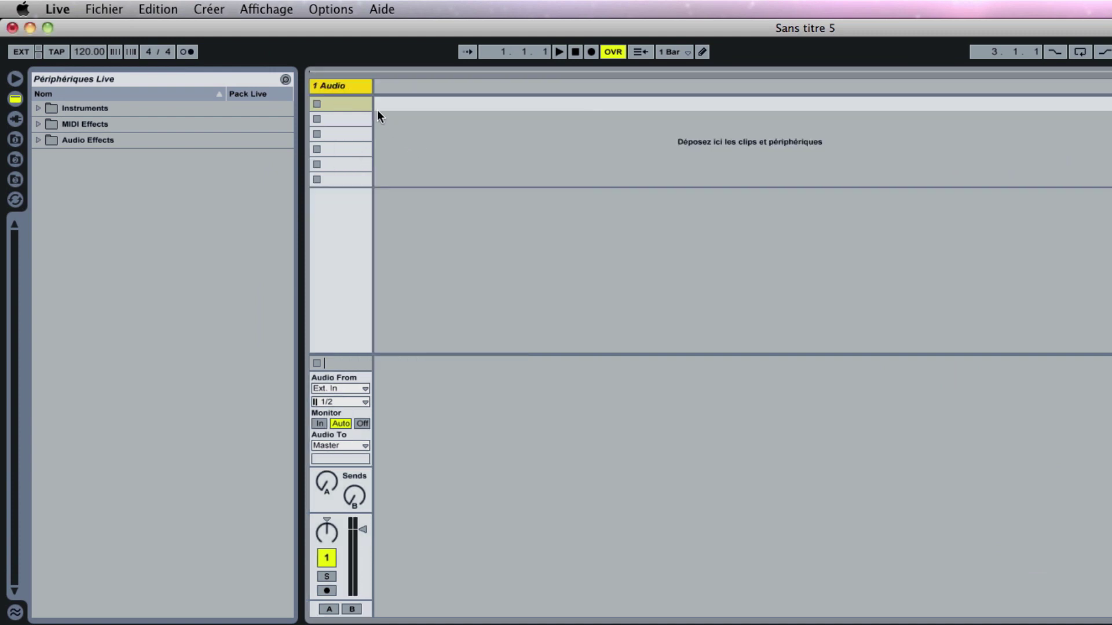
pyautogui.click(408, 132)
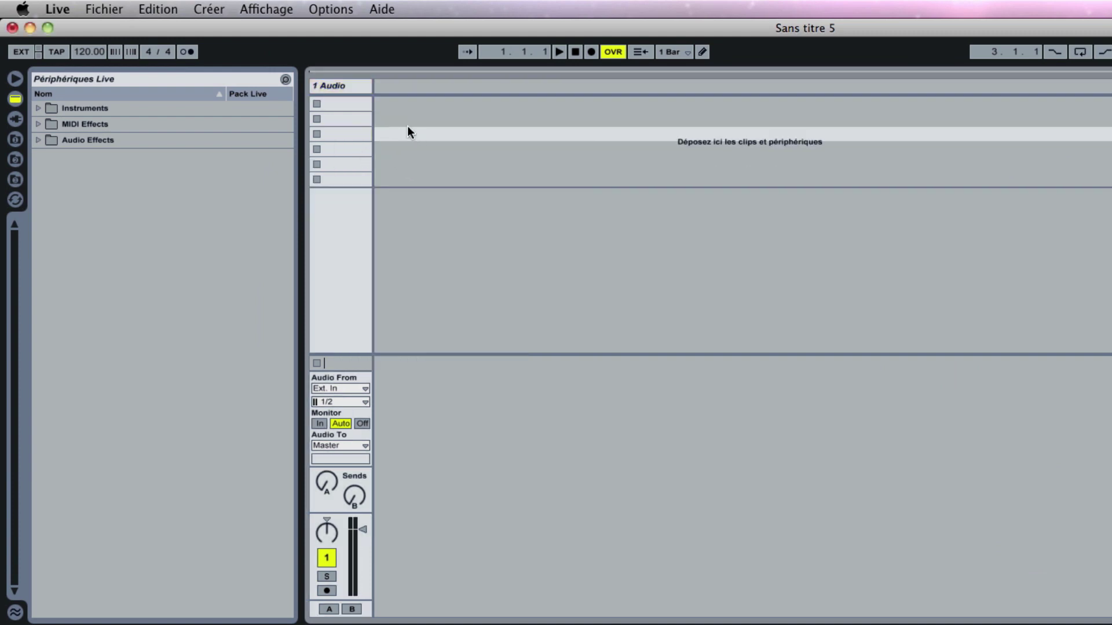
pyautogui.click(353, 86)
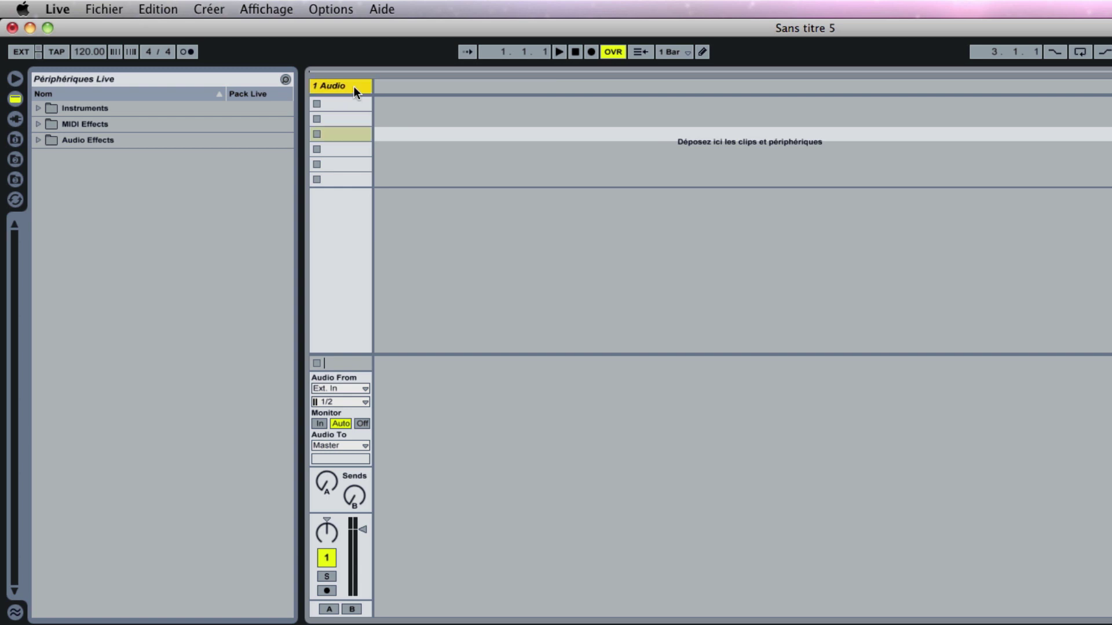
# Step: Look through the Instruments folder, and expand the Samples folder of the library (Bibliothèque) in the browser
pyautogui.click(33, 108)
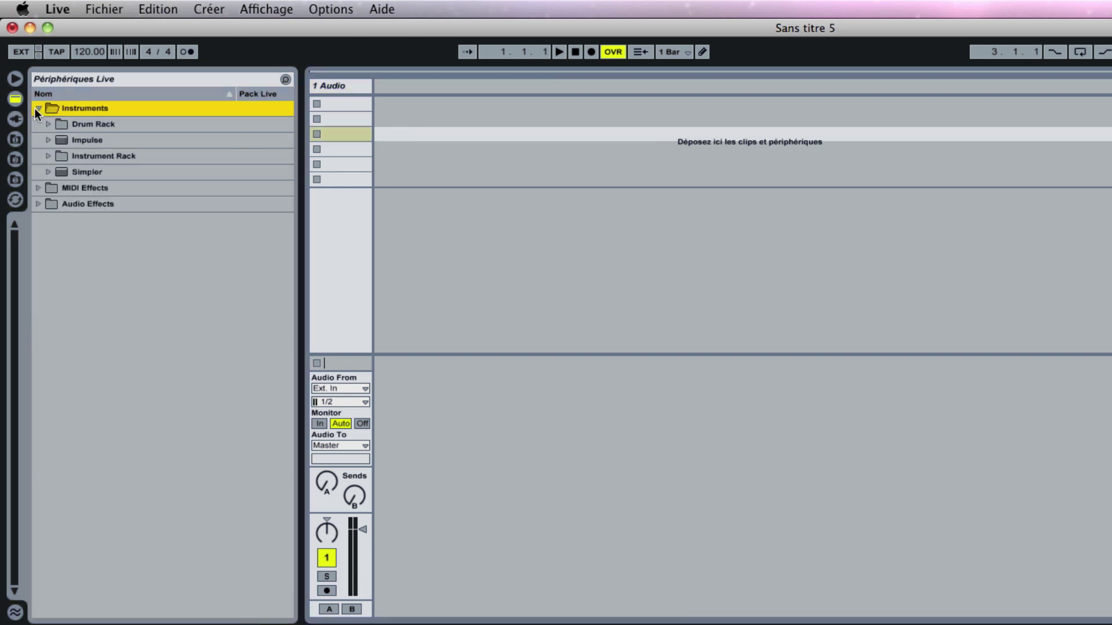
pyautogui.click(34, 108)
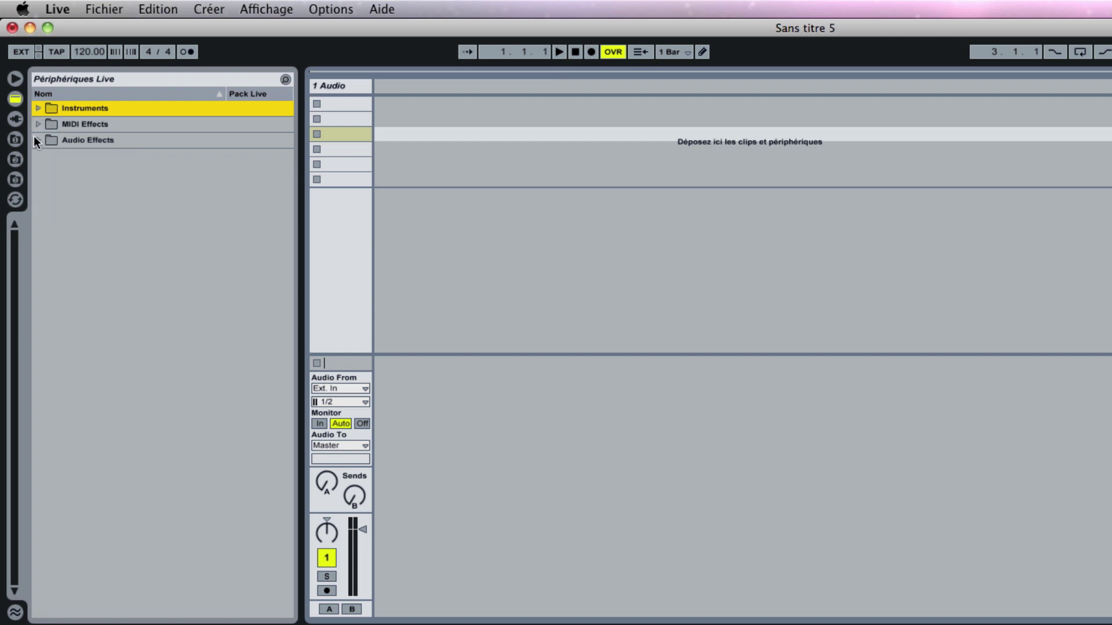
pyautogui.click(15, 142)
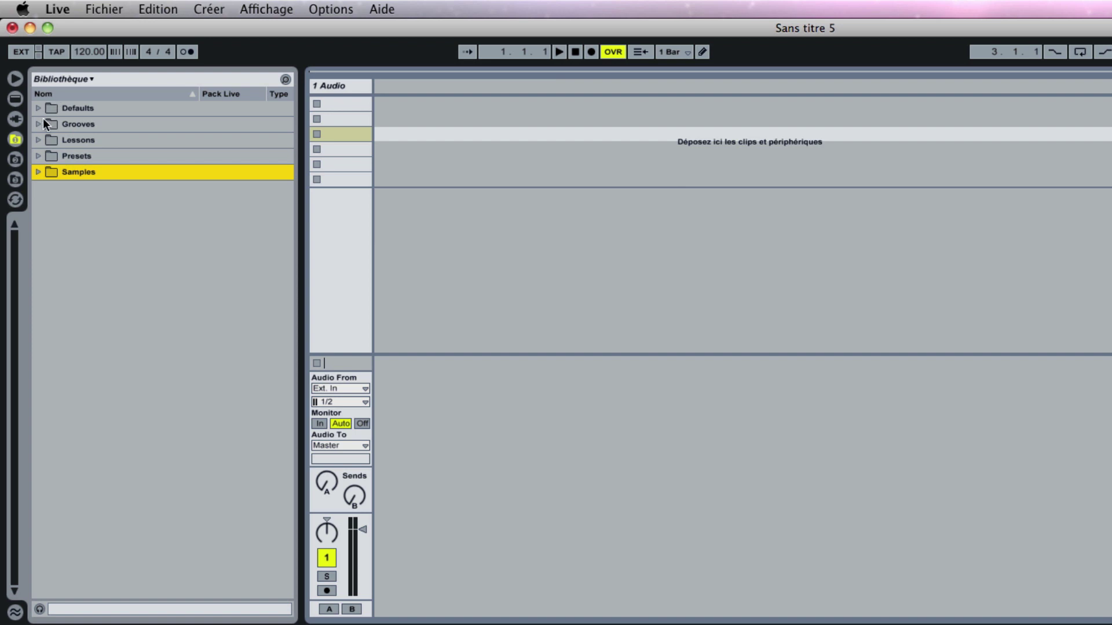
pyautogui.click(38, 173)
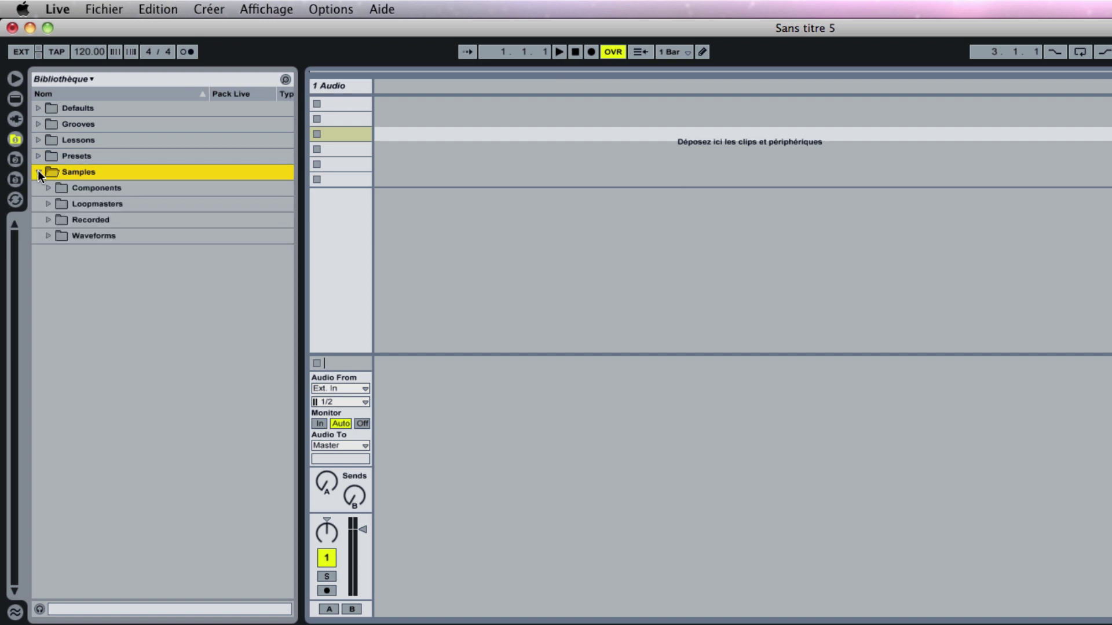
# Step: Expand Loopmasters, Bass Loops and Drum and Bass in the Samples folder, and load the 165 bpm sample onto a new audio track
pyautogui.click(49, 204)
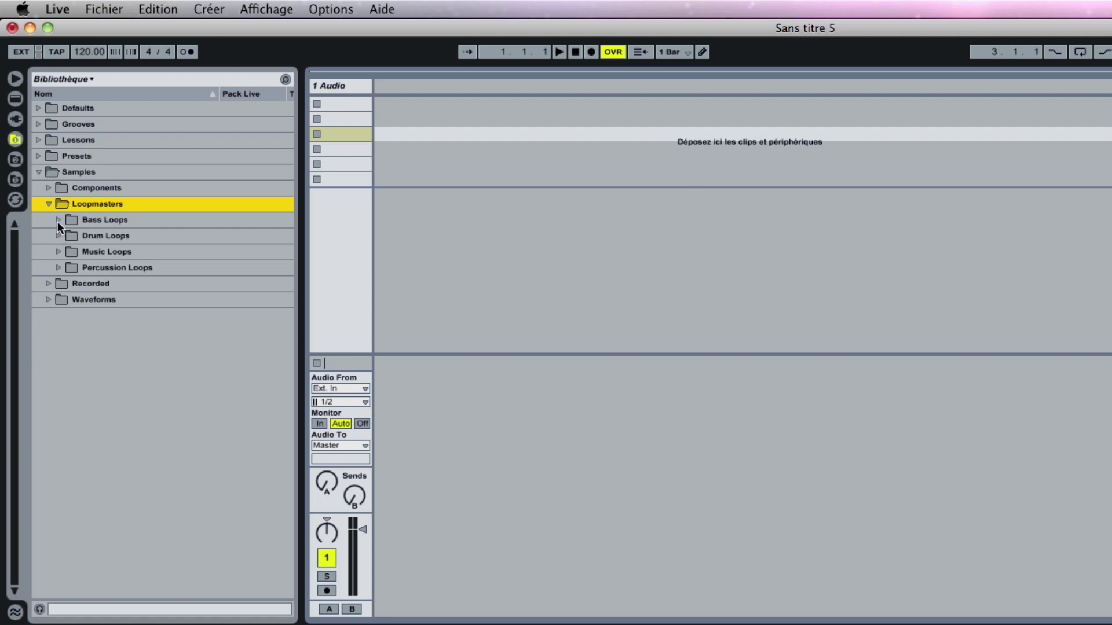
pyautogui.click(58, 220)
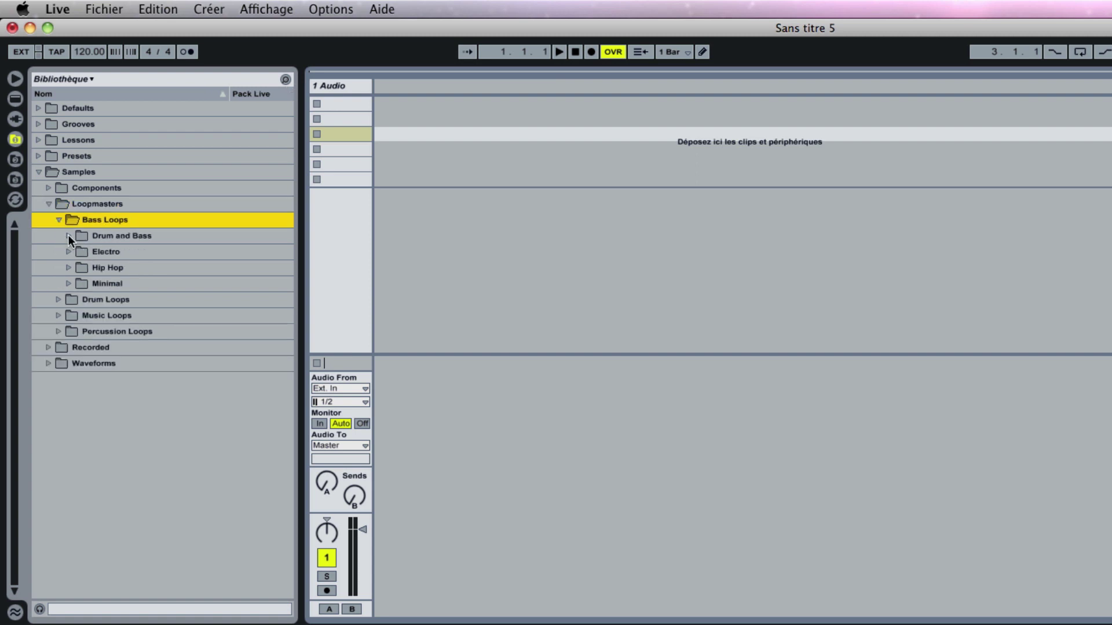
pyautogui.click(67, 235)
pyautogui.click(125, 253)
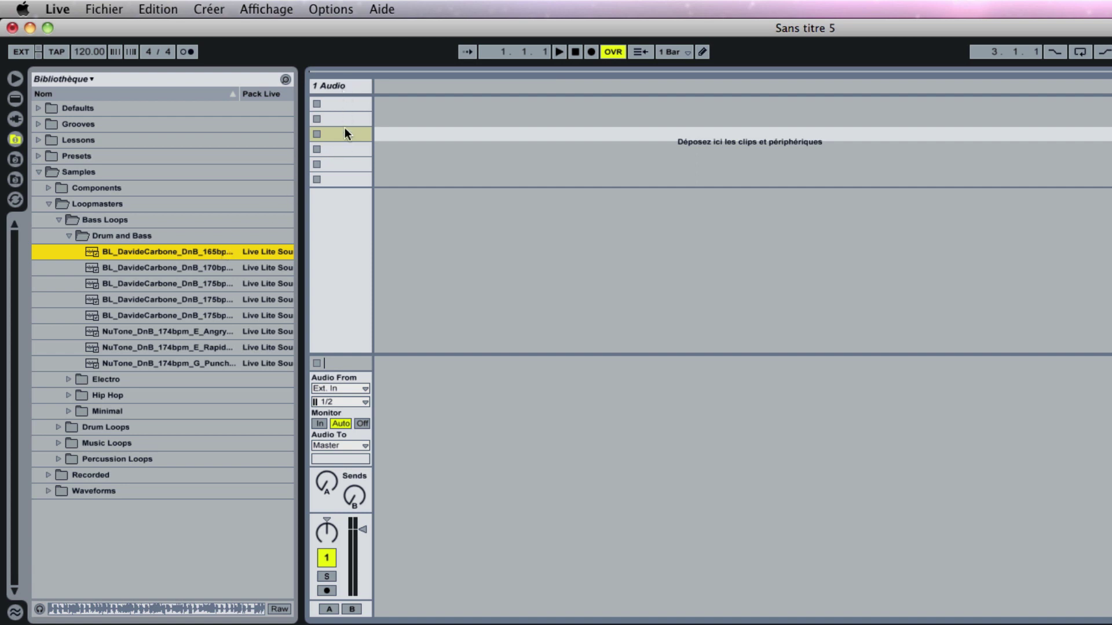
pyautogui.doubleClick(135, 252)
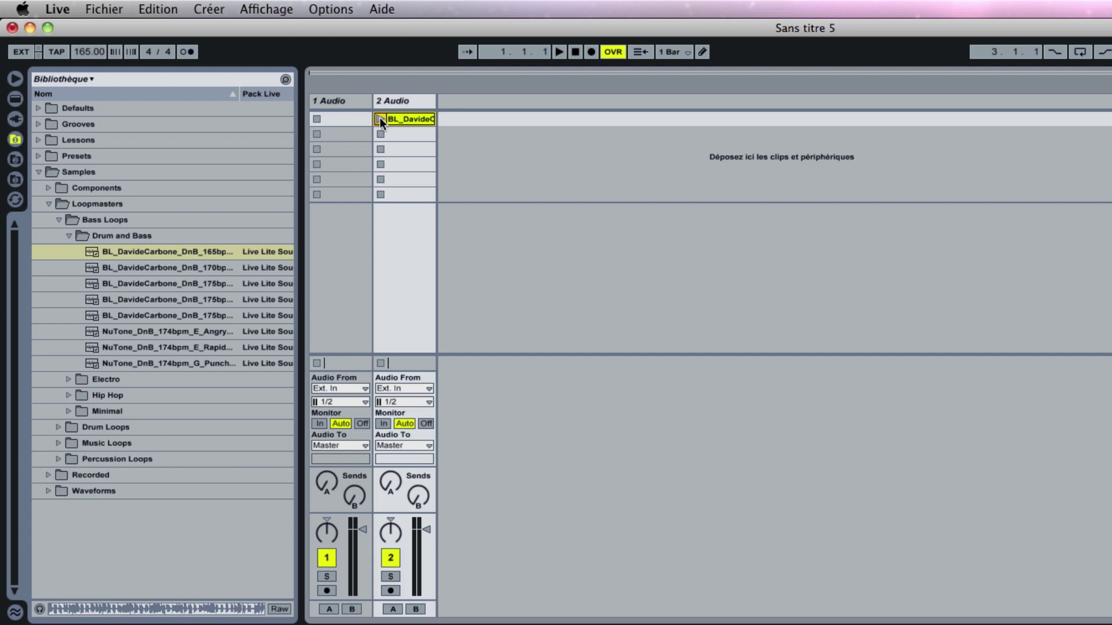
# Step: Add the 170 bpm Drum and Bass sample to the set and place its clip in the first slot of the 1 Audio track
pyautogui.click(130, 266)
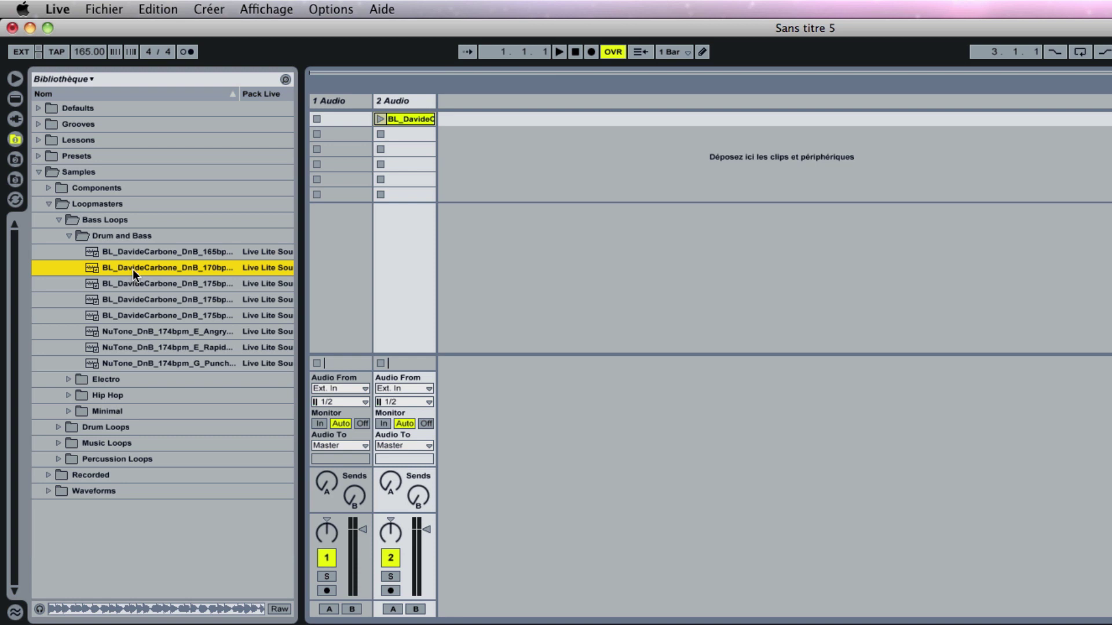
pyautogui.moveTo(134, 269); pyautogui.dragTo(399, 135)
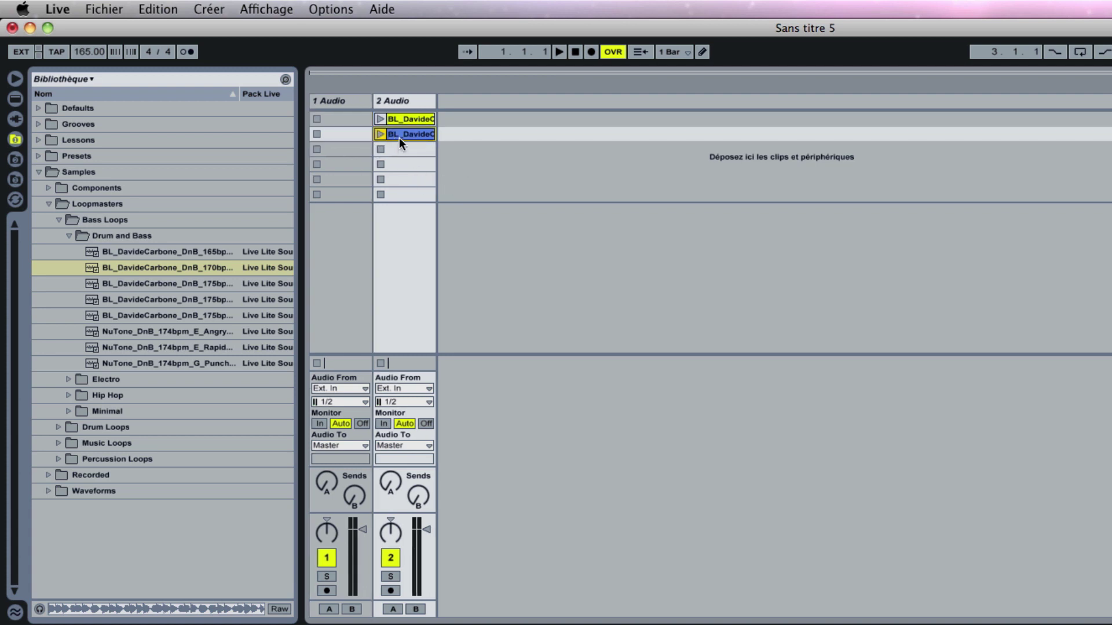
pyautogui.moveTo(399, 138); pyautogui.dragTo(347, 120)
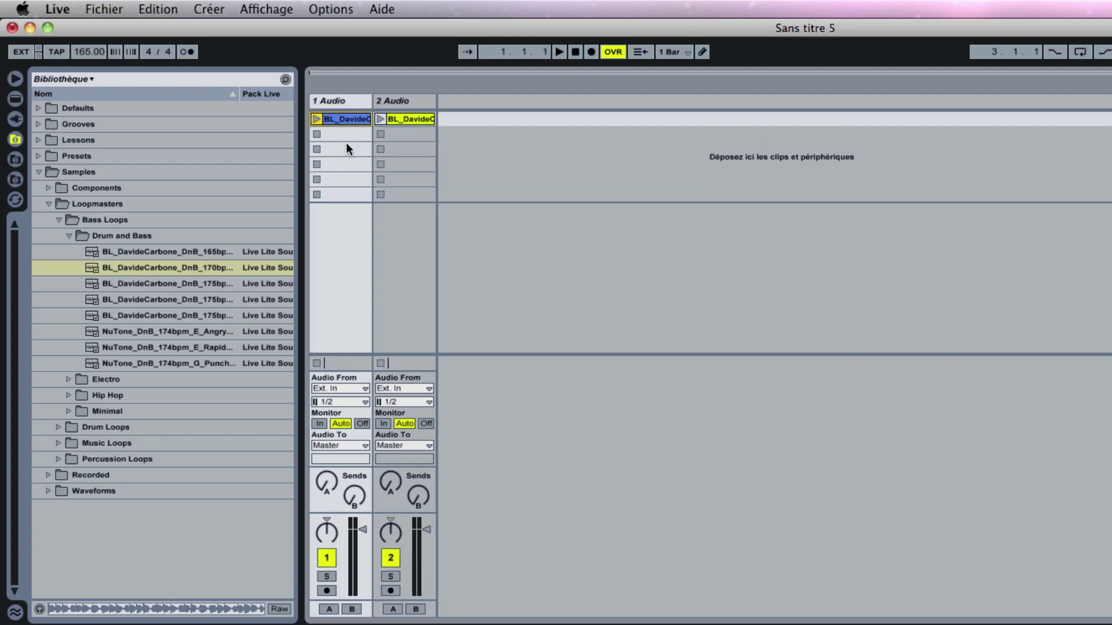
pyautogui.click(461, 153)
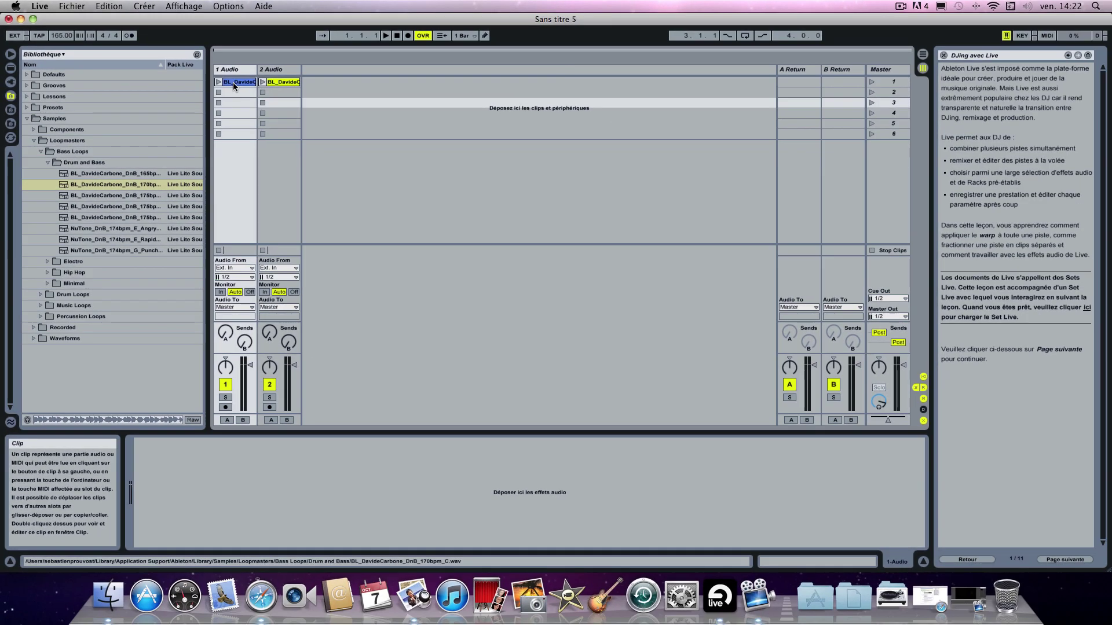
# Step: Play the 170 bpm clip on the 1 Audio track, and stop all clips and the transport
pyautogui.click(335, 119)
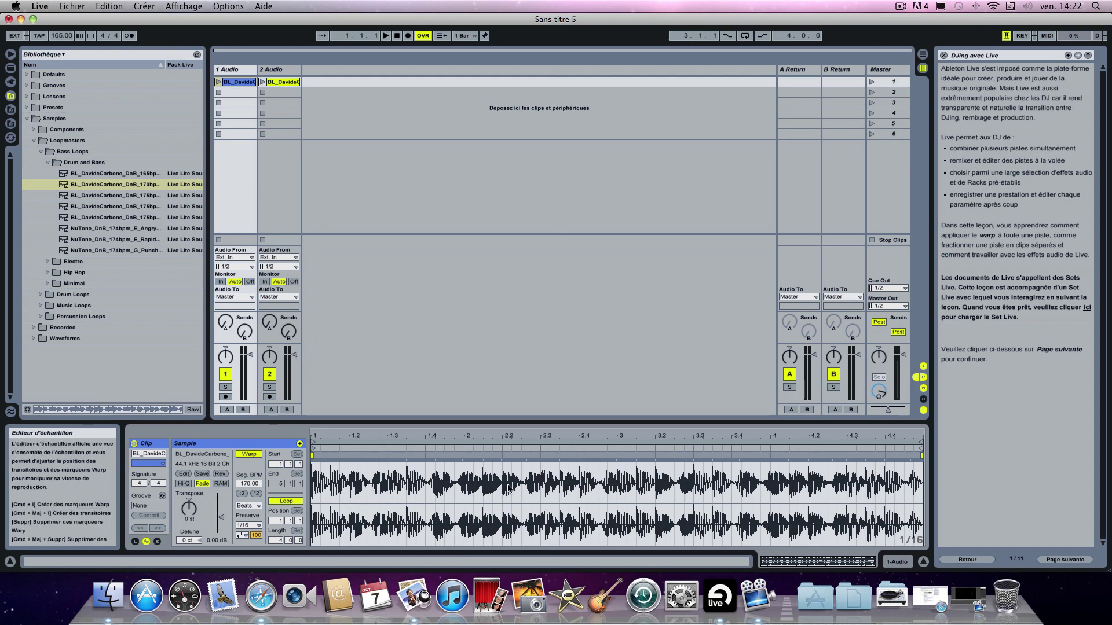
pyautogui.click(322, 164)
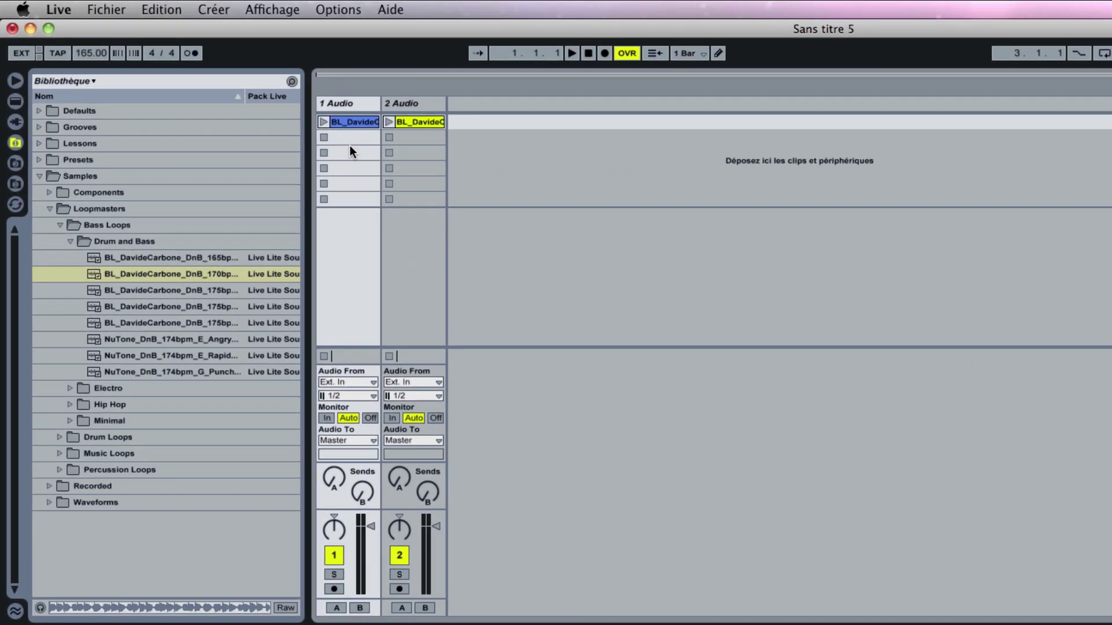
pyautogui.click(322, 121)
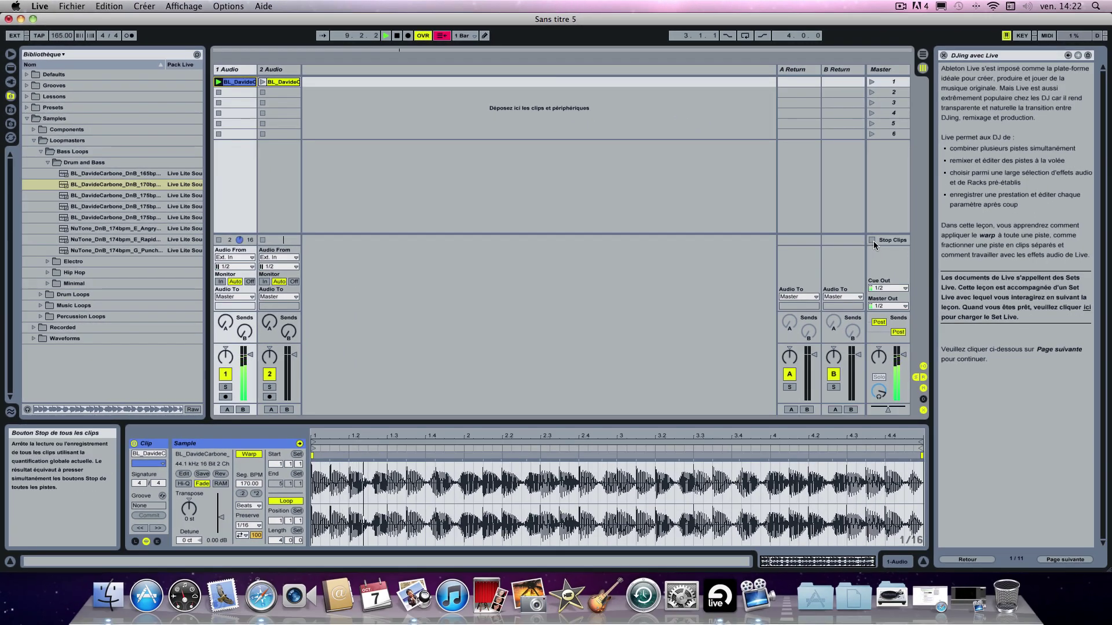
pyautogui.click(872, 242)
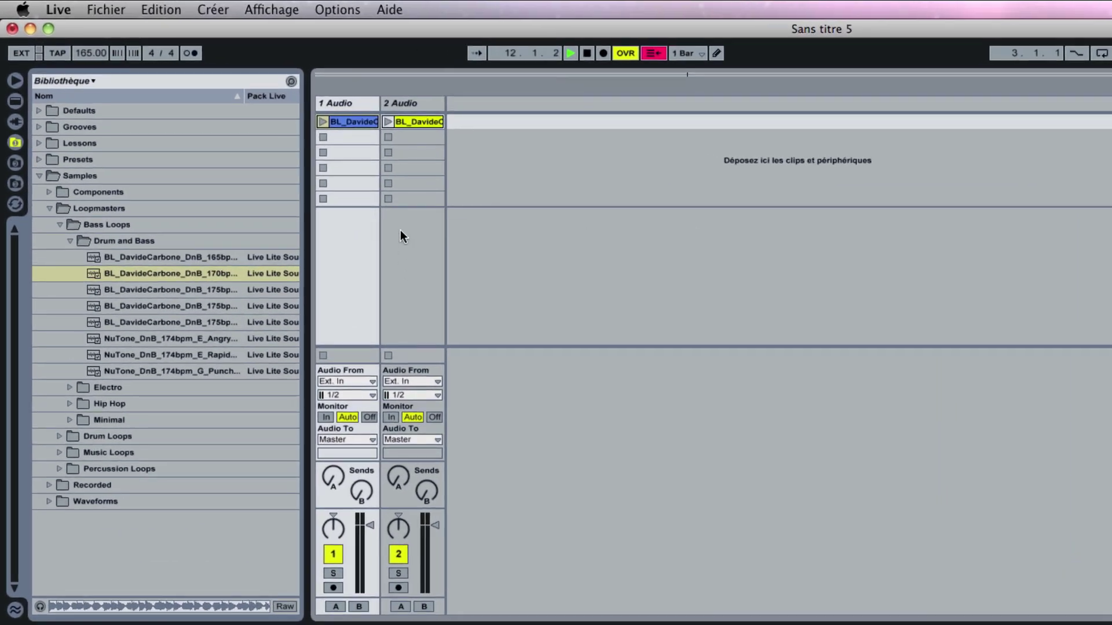
pyautogui.click(513, 171)
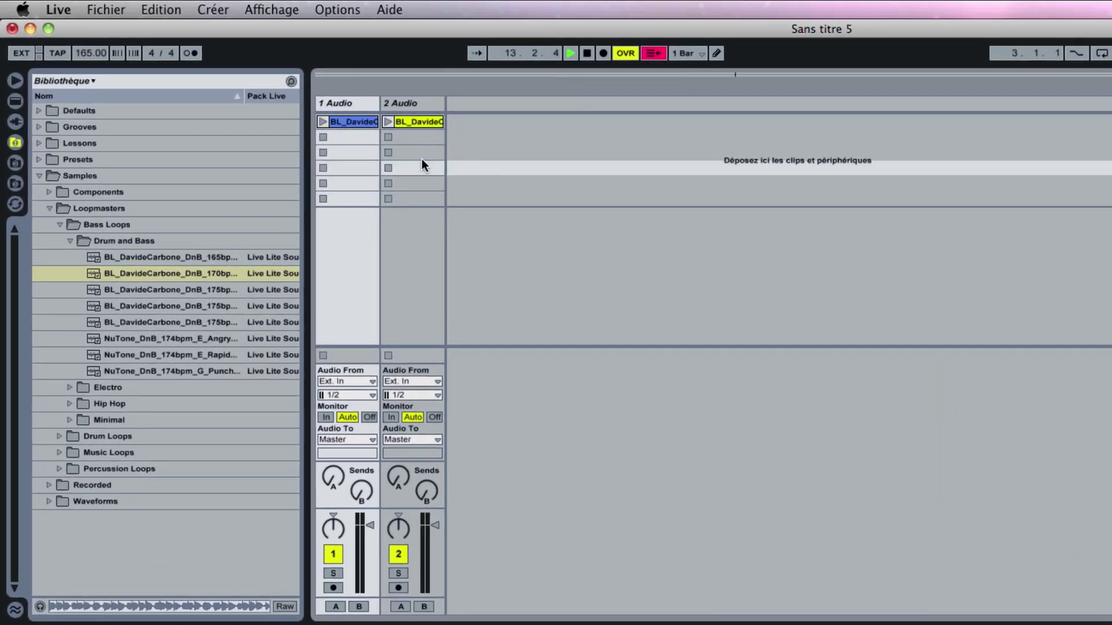
pyautogui.click(586, 53)
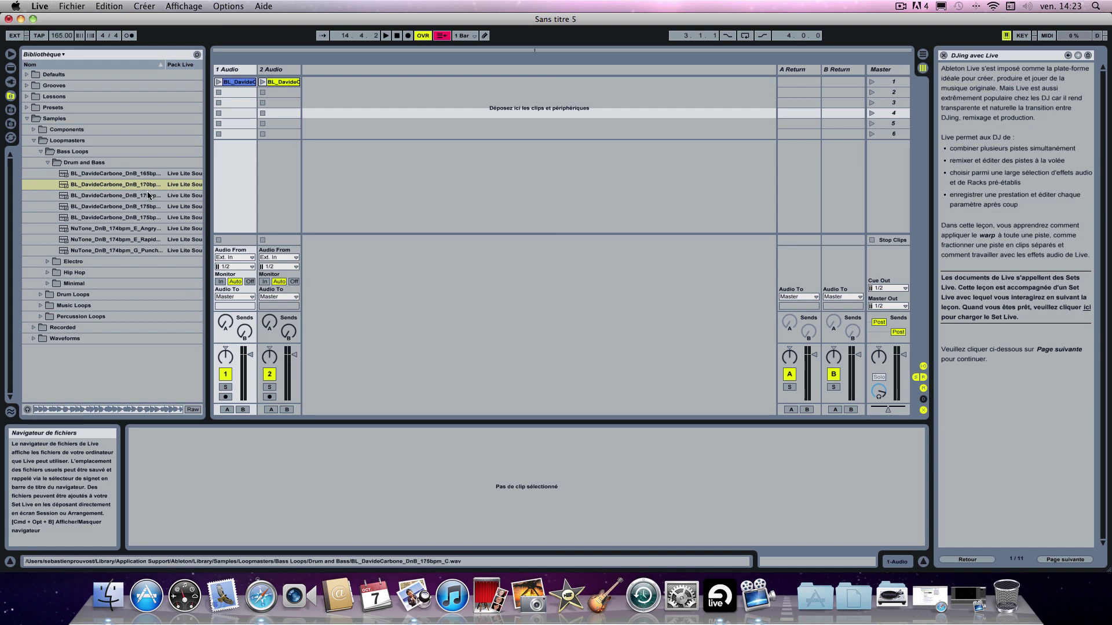
# Step: Look at the 170 bpm clip's sample, and switch to the Arrangement view and back to the Session view
pyautogui.click(248, 82)
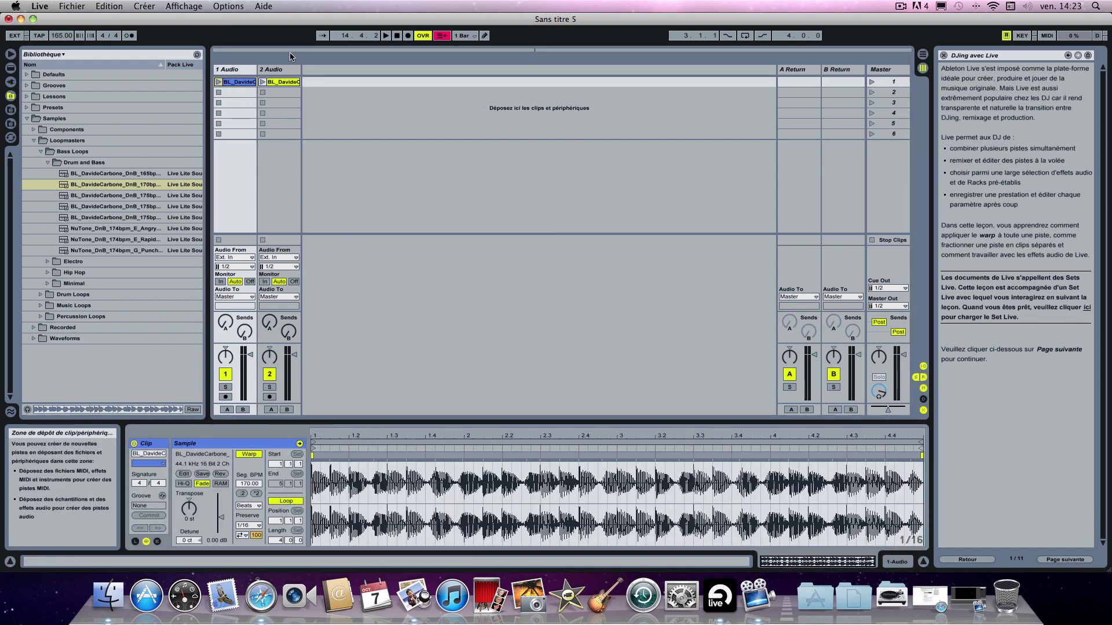
pyautogui.click(310, 67)
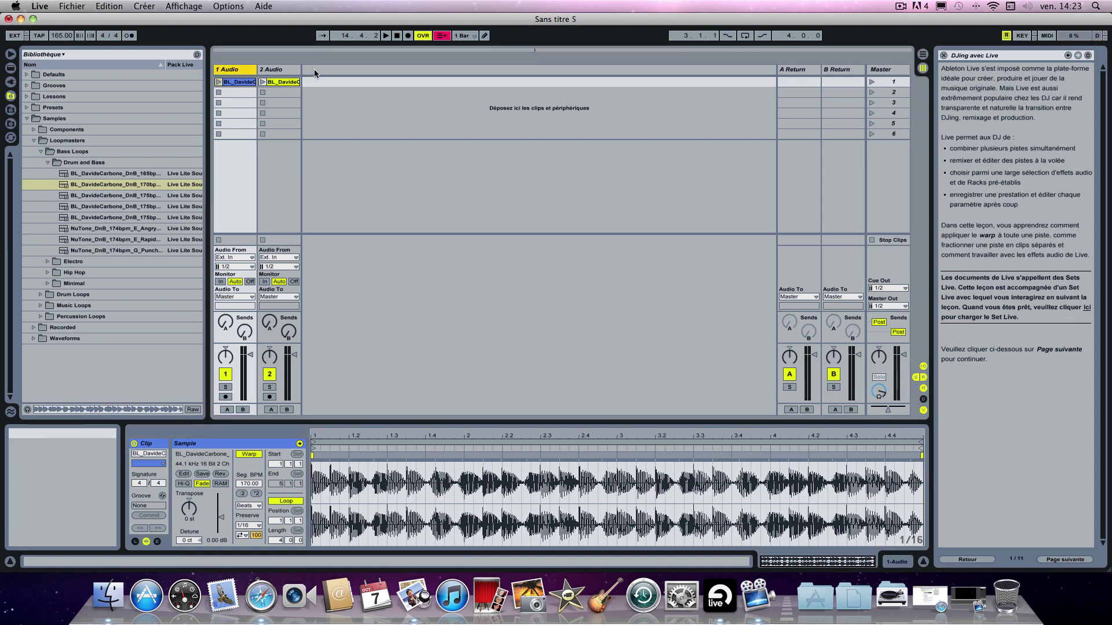
pyautogui.press('Tab')
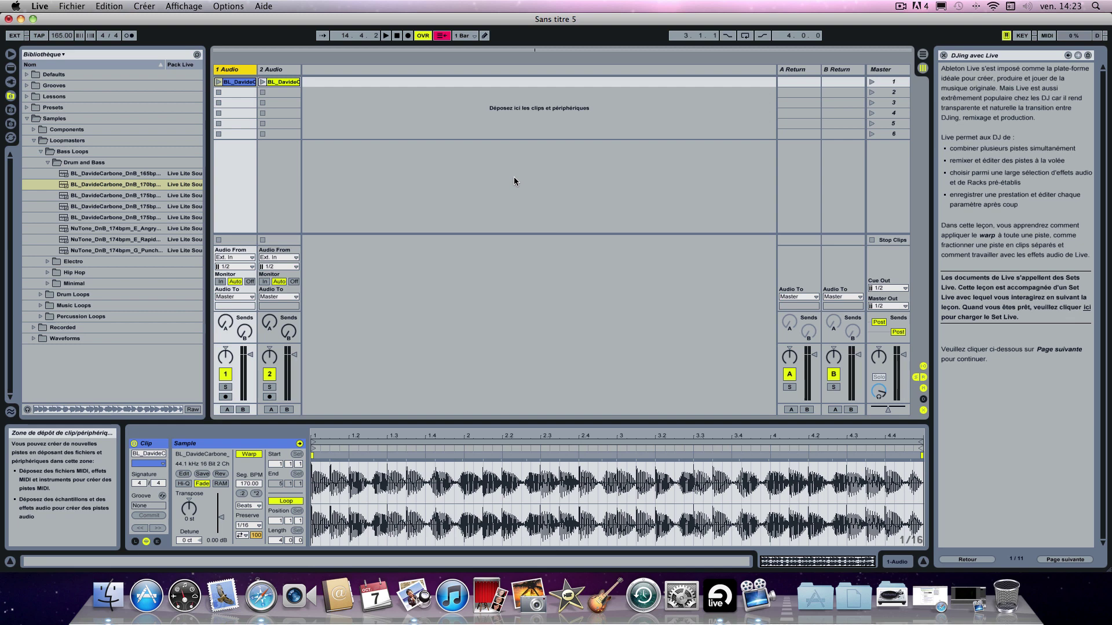
pyautogui.press('Tab')
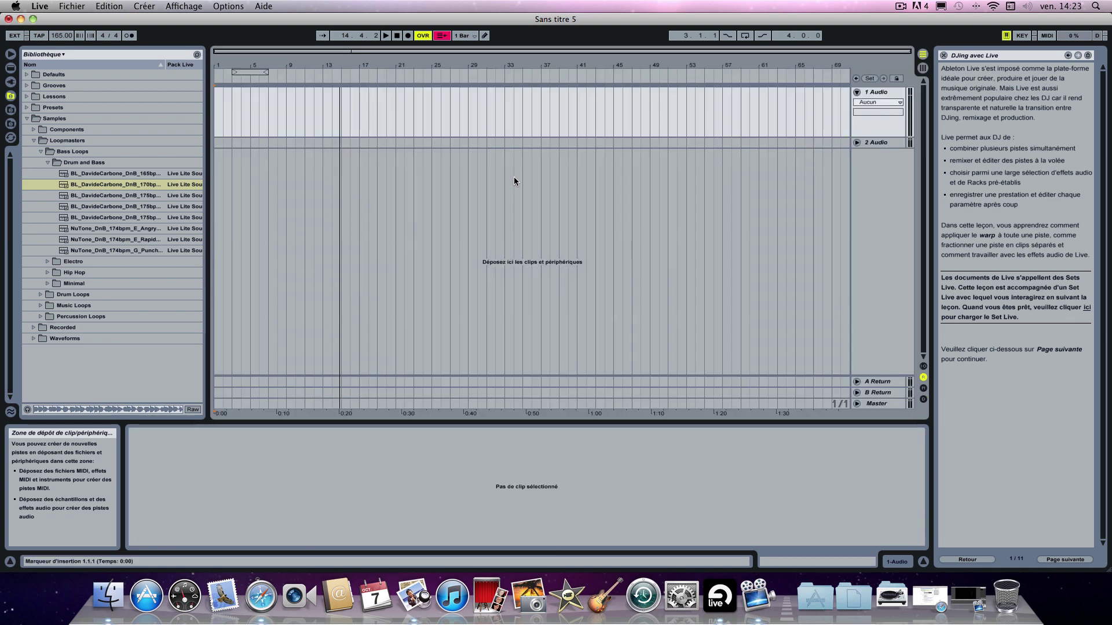
pyautogui.press('Tab')
# Step: Insert two empty audio tracks between the 1 Audio track and the track holding the 165 bpm clip
pyautogui.click(401, 159)
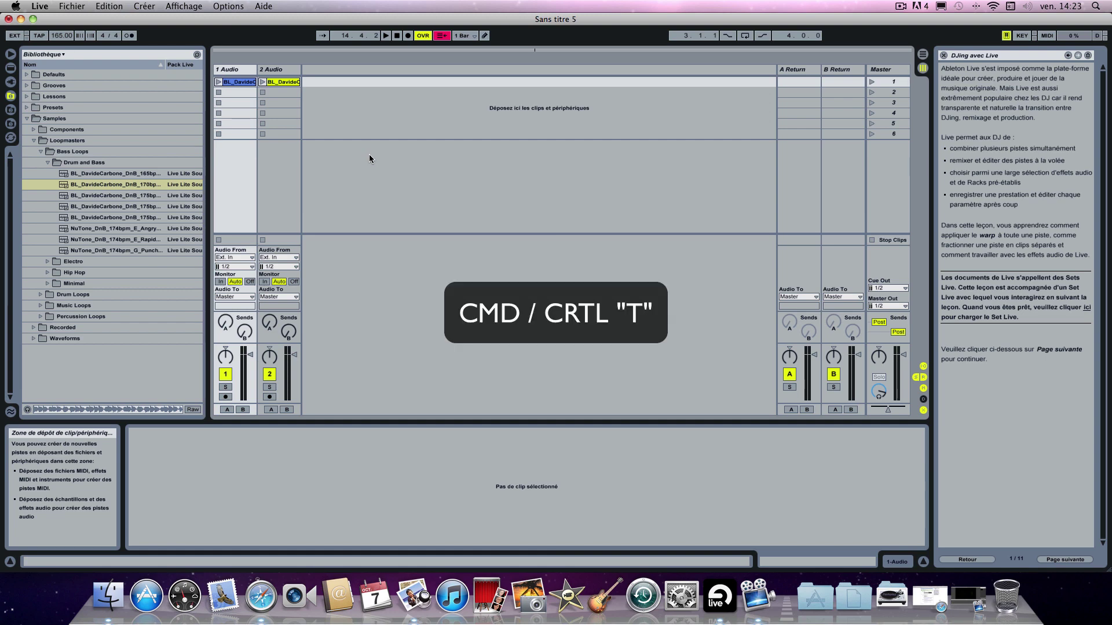
pyautogui.press('super+t')
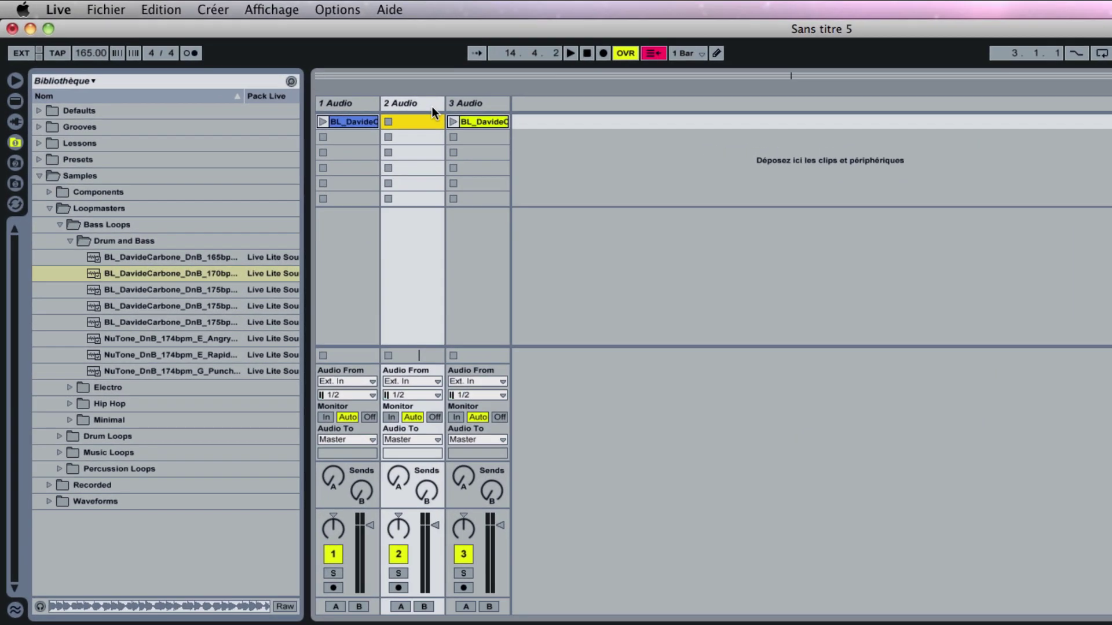
pyautogui.click(432, 107)
pyautogui.press('super+t')
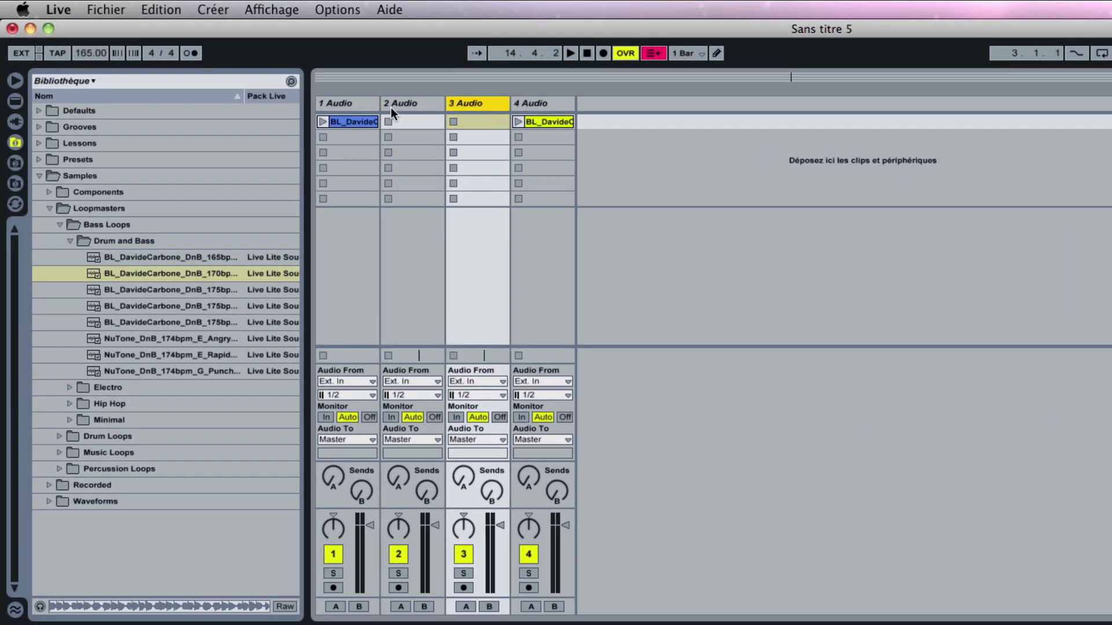
# Step: Delete the empty 2 Audio and 3 Audio tracks together
pyautogui.click(404, 106)
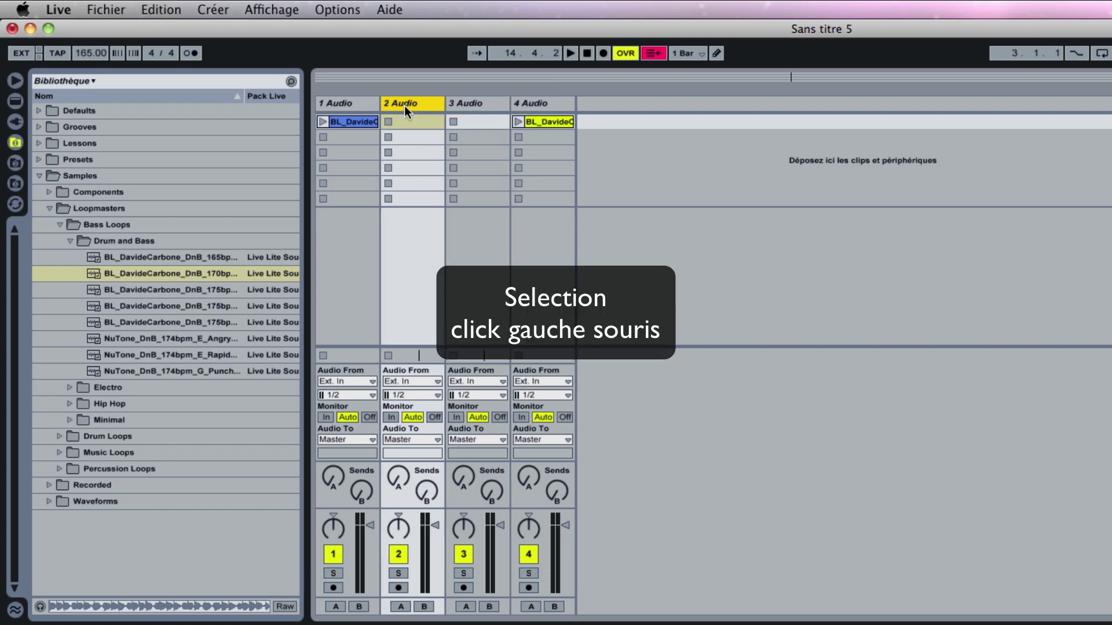
pyautogui.keyDown('shift'); pyautogui.click(481, 105); pyautogui.keyUp('shift')
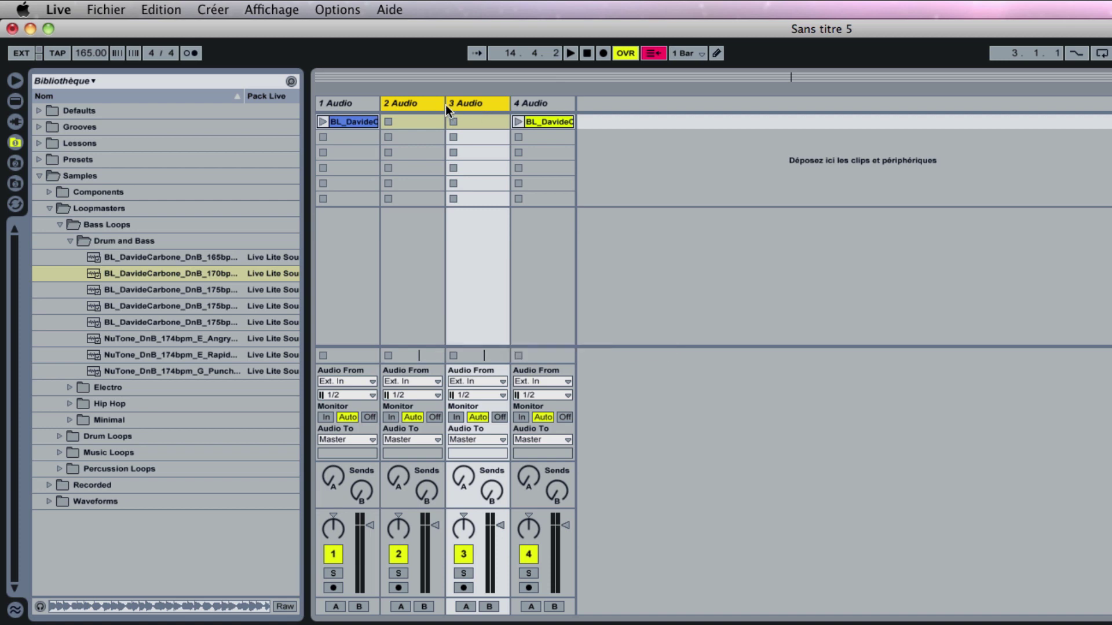
pyautogui.rightClick(470, 103)
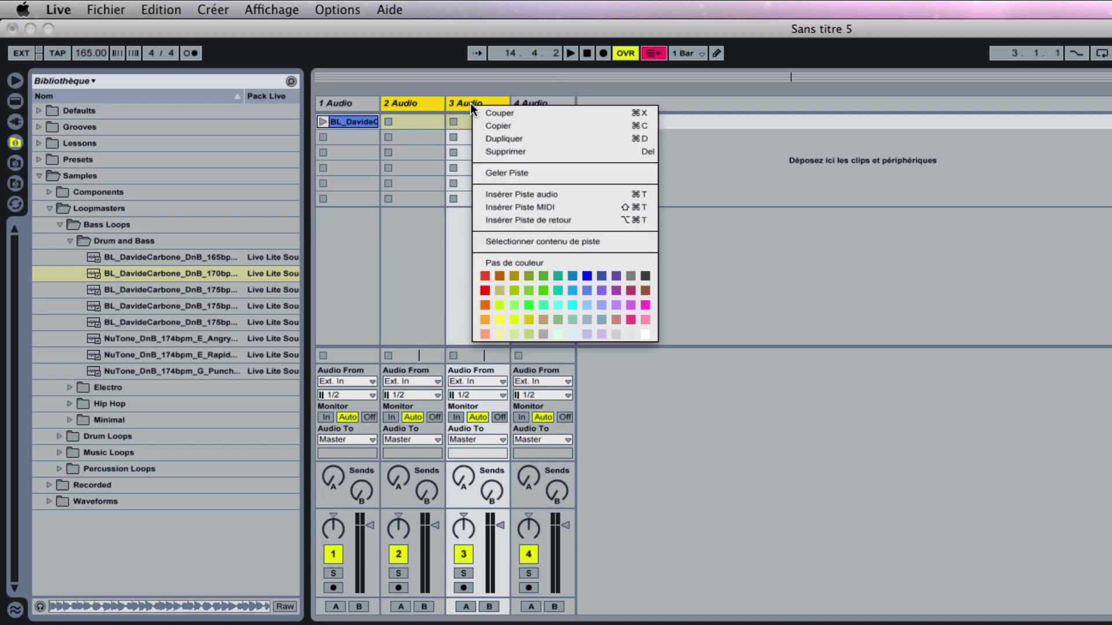
pyautogui.click(491, 151)
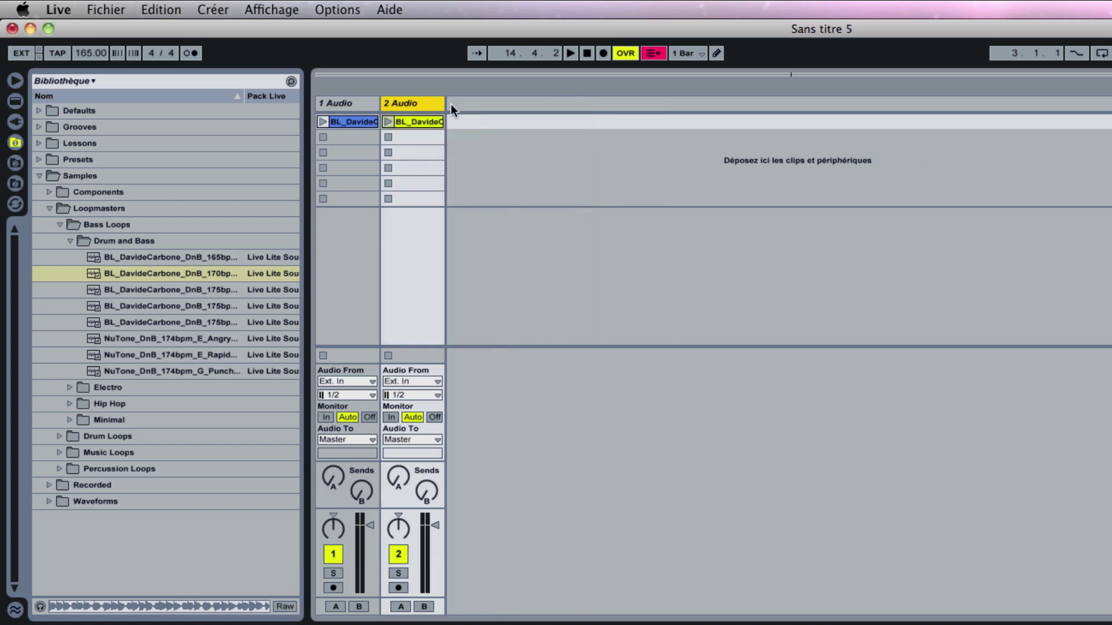
# Step: Duplicate the 2 Audio track with its 165 bpm clip and rename the copy as Sample1
pyautogui.rightClick(434, 103)
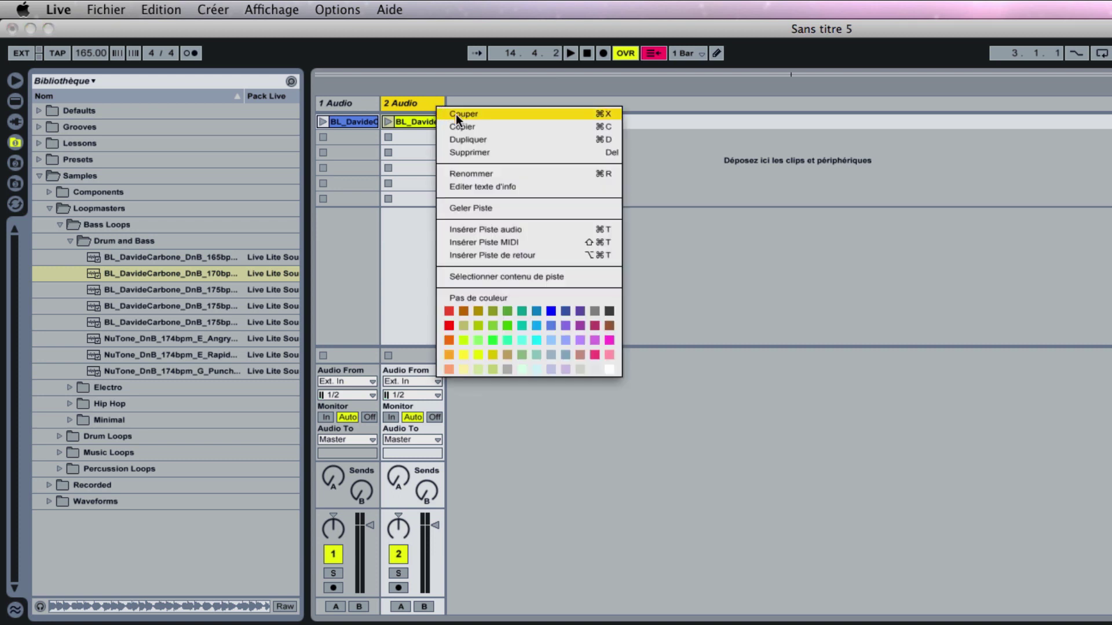
pyautogui.click(467, 139)
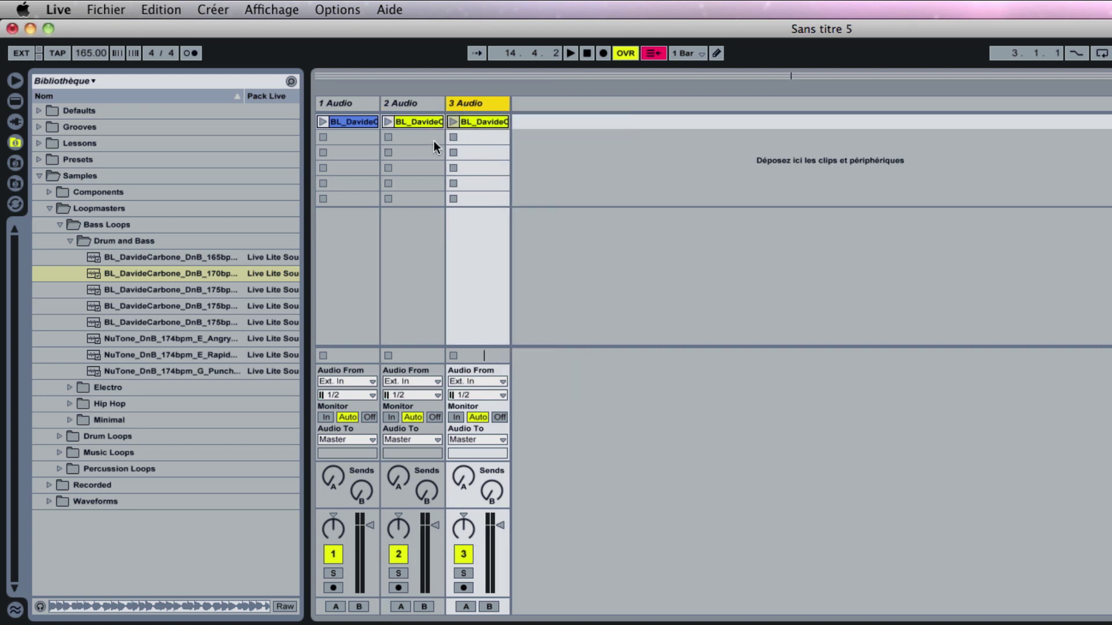
pyautogui.rightClick(486, 104)
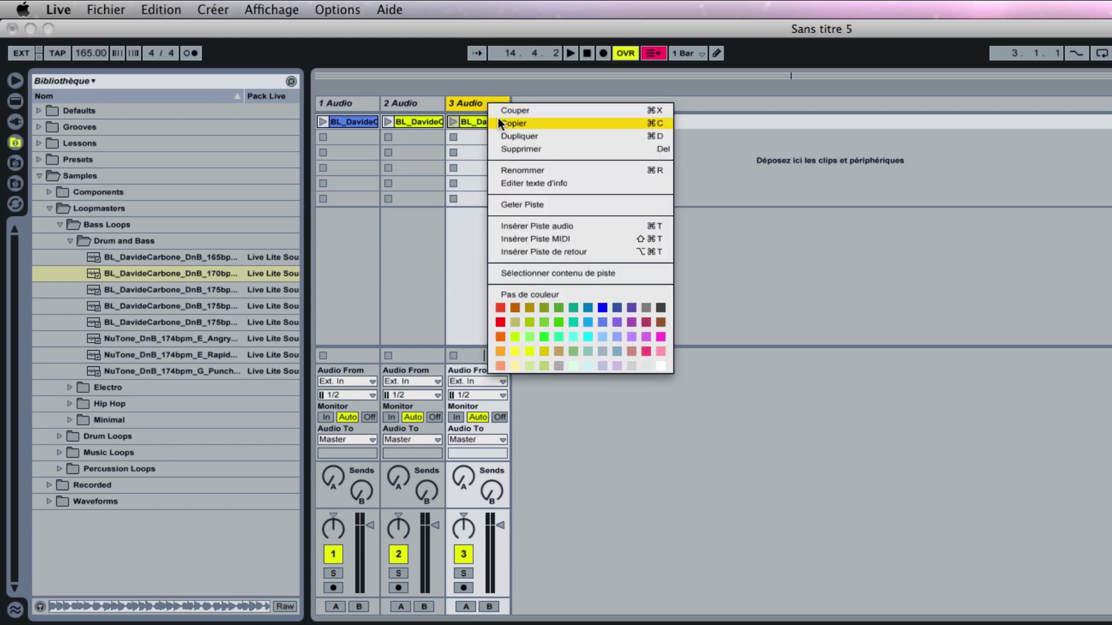
pyautogui.click(515, 171)
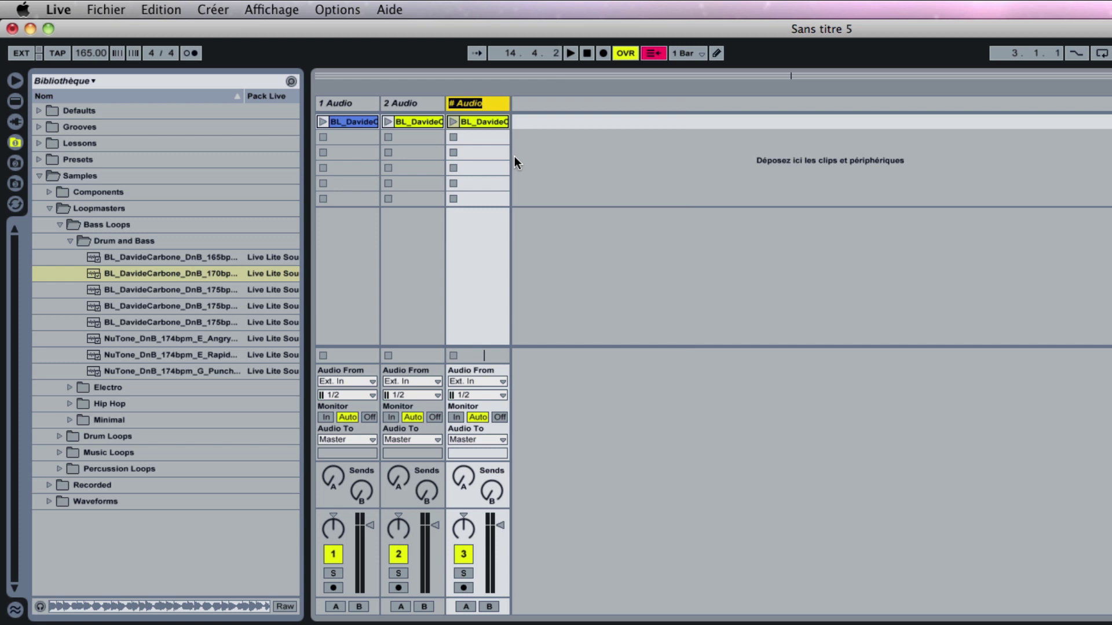
pyautogui.write('Sample1')
pyautogui.rightClick(408, 106)
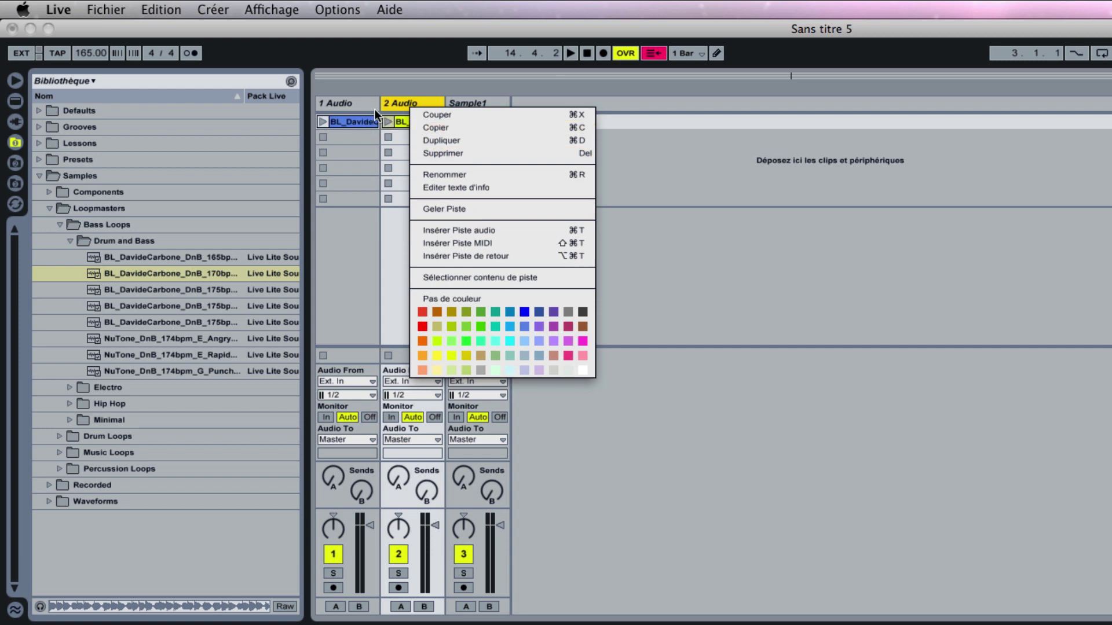
pyautogui.click(651, 240)
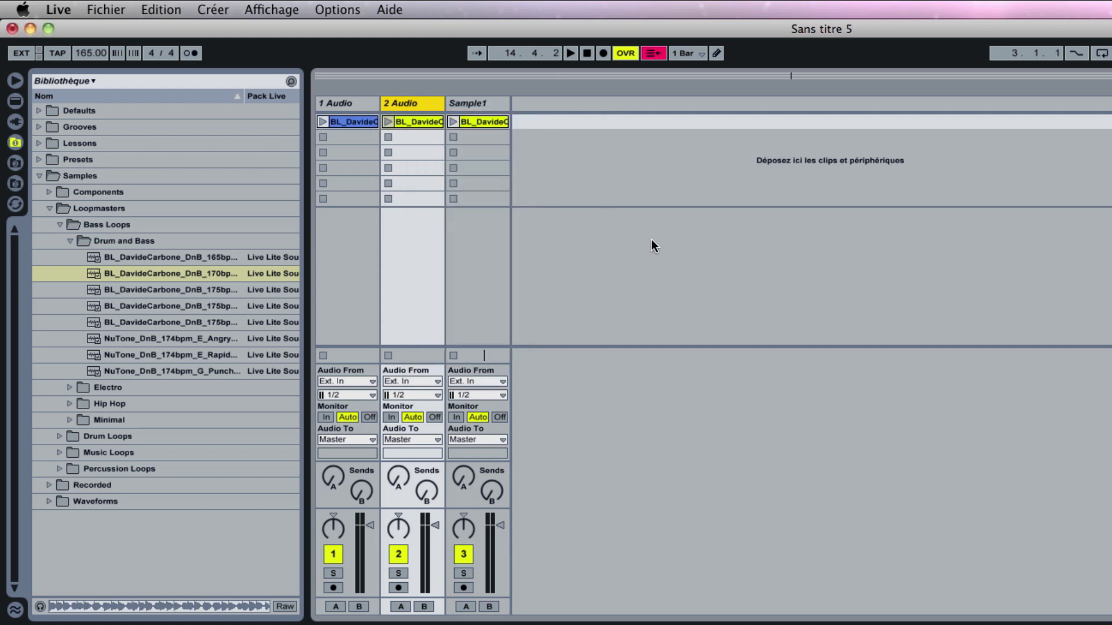
pyautogui.click(471, 103)
pyautogui.click(423, 104)
pyautogui.click(355, 102)
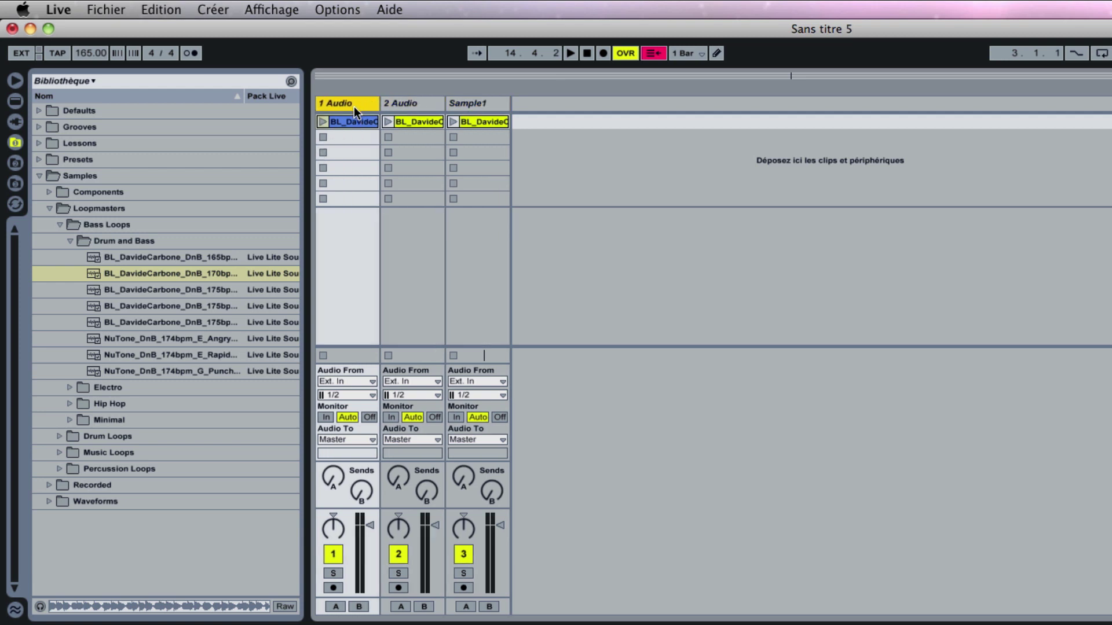
pyautogui.click(475, 103)
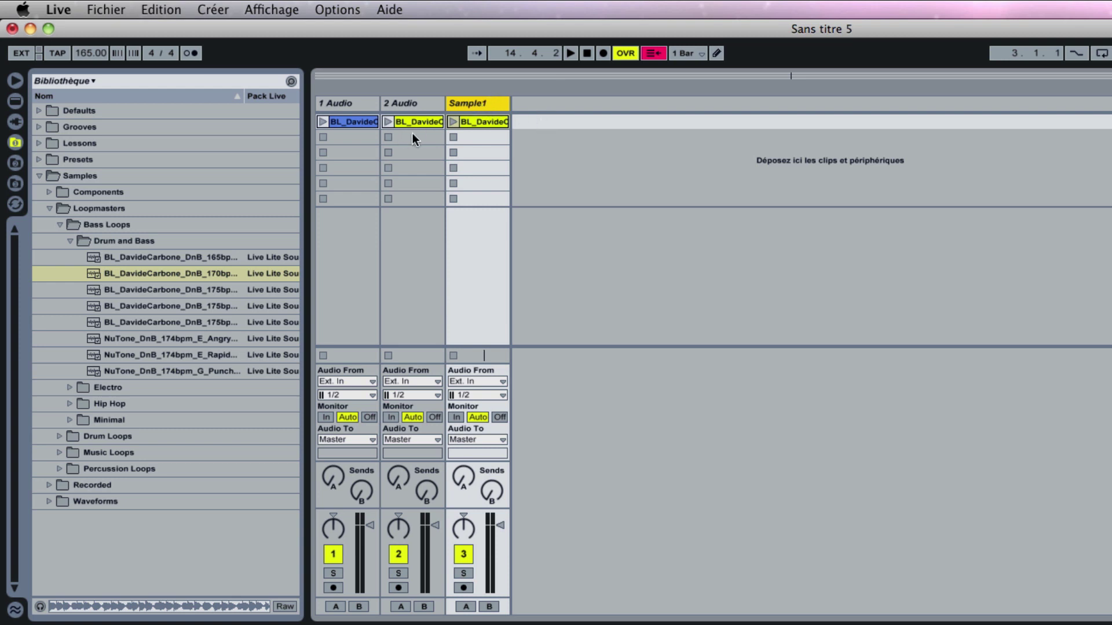
# Step: Move the 170 bpm clip from the 1 Audio track to the second slot of the 2 Audio track
pyautogui.click(360, 123)
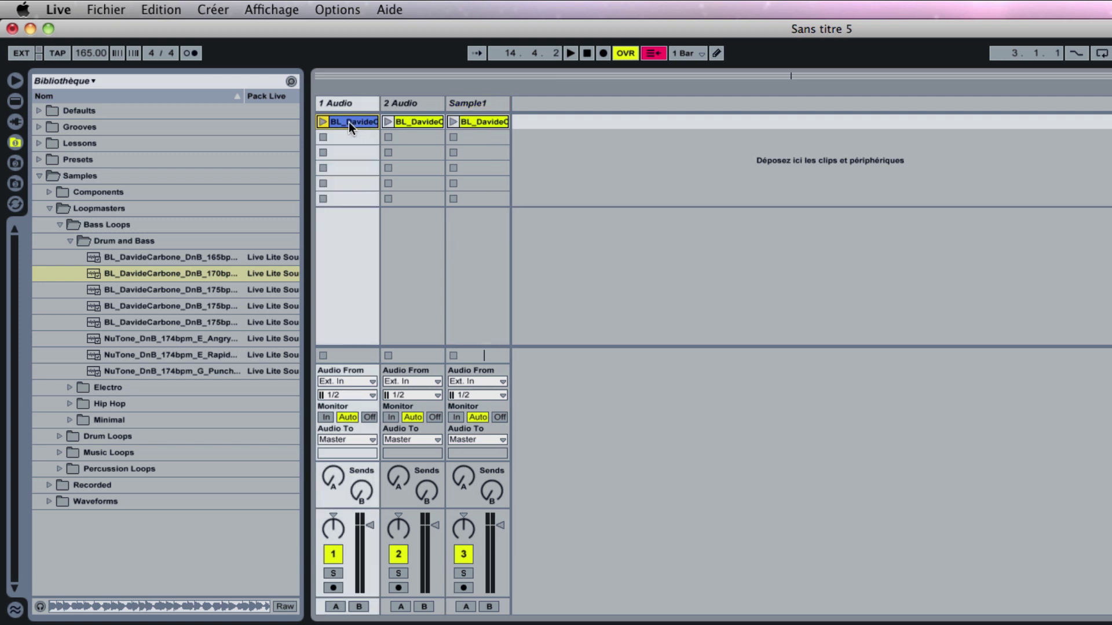
pyautogui.moveTo(349, 121); pyautogui.dragTo(411, 138)
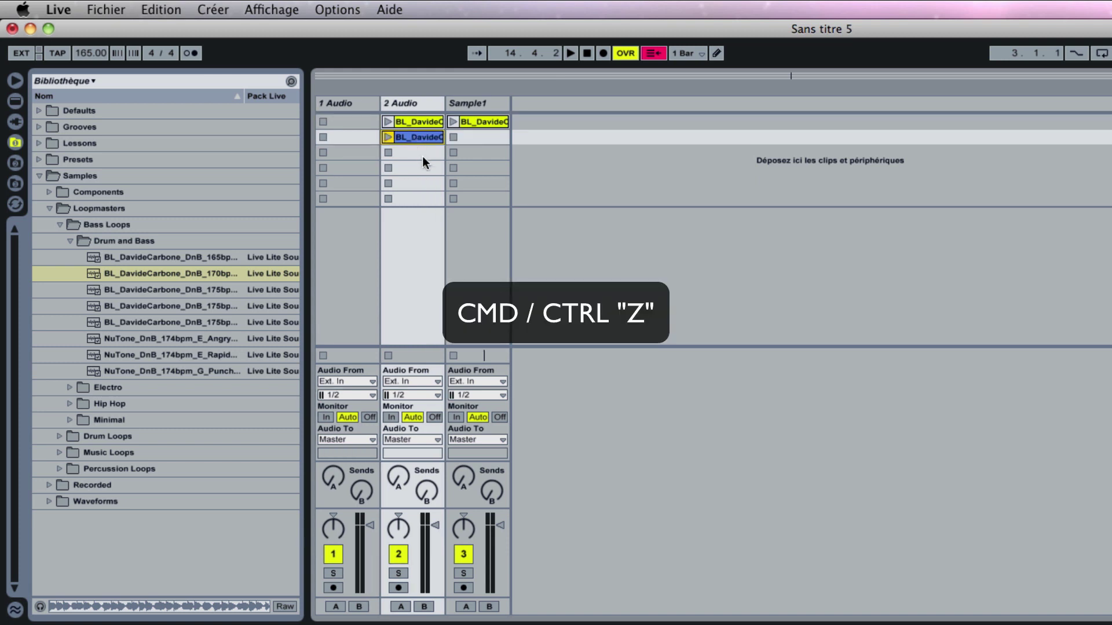
# Step: Undo the last clip move
pyautogui.press('super+z')
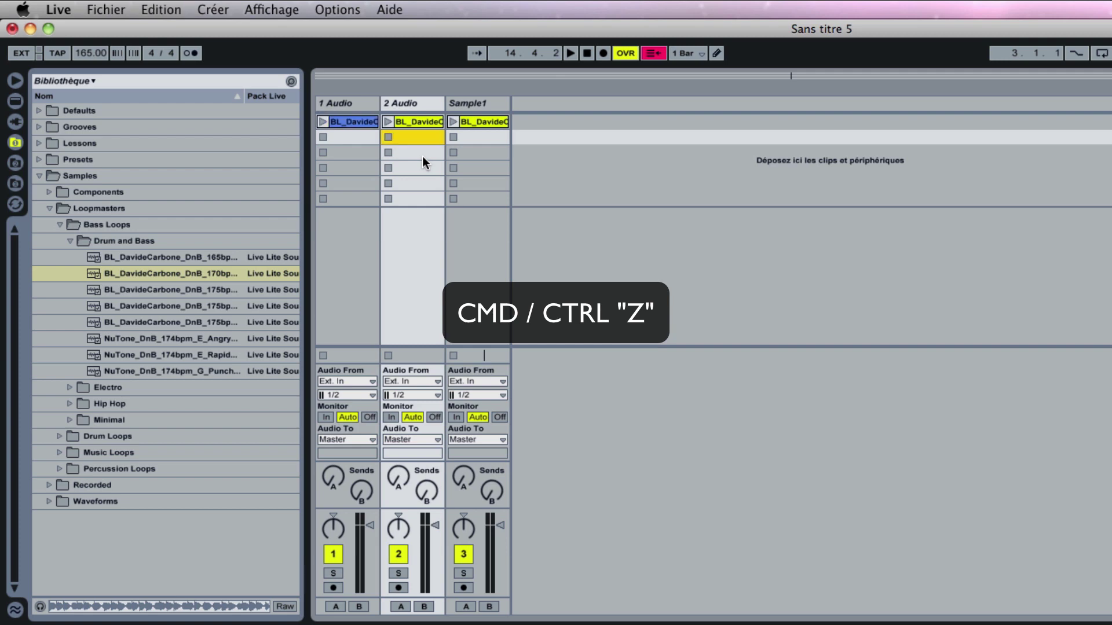
# Step: Copy the 170 bpm clip from the 1 Audio track to the second slots of the 2 Audio and Sample1 tracks
pyautogui.click(342, 123)
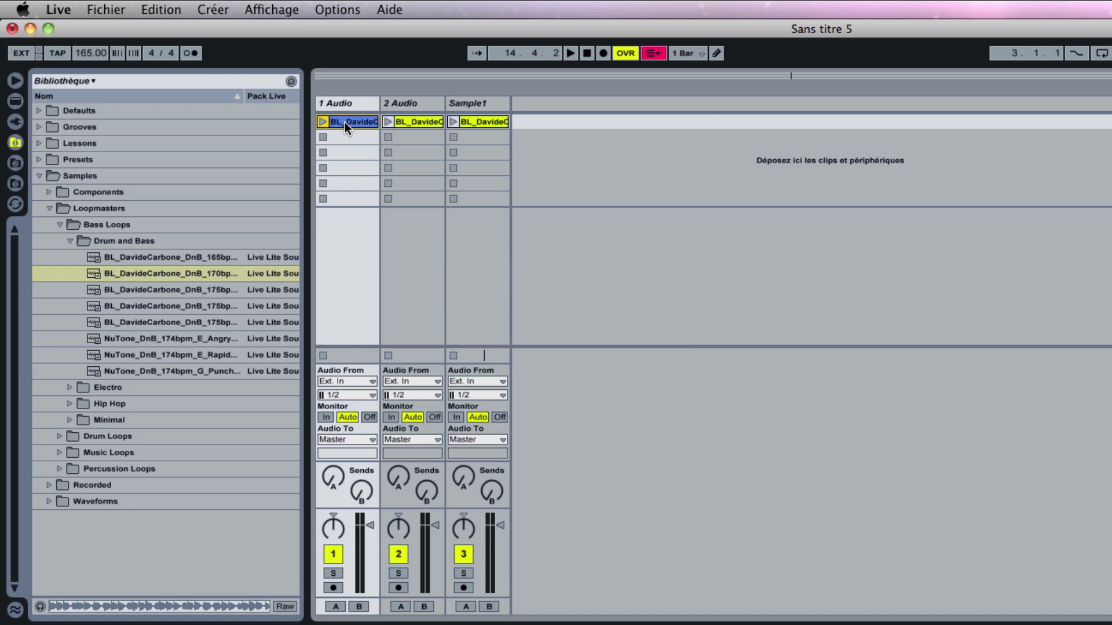
pyautogui.press('alt')
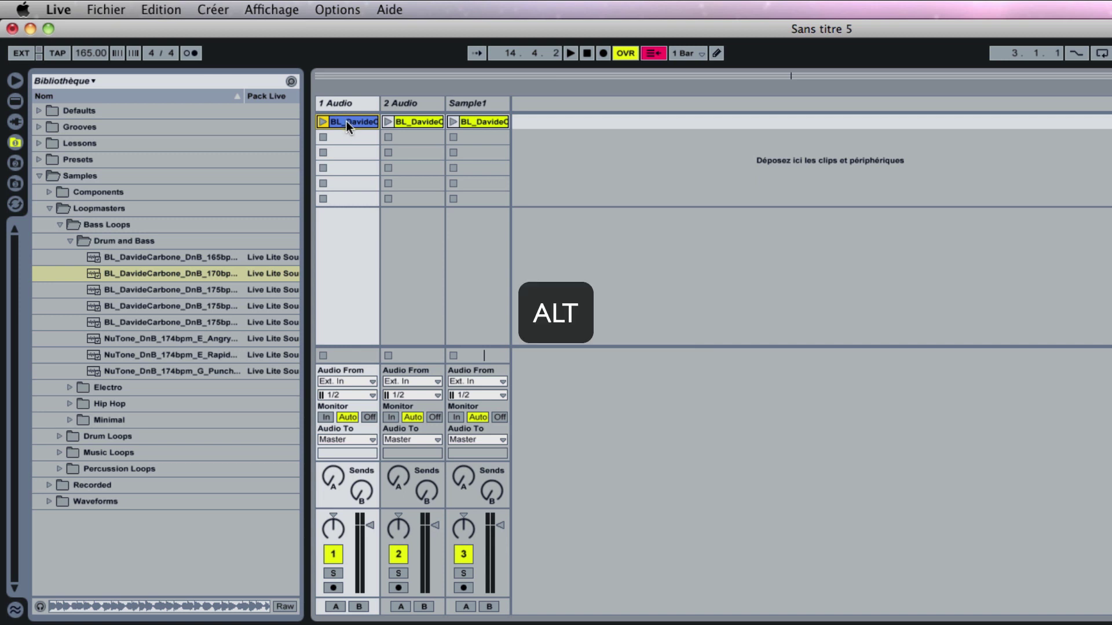
pyautogui.moveTo(353, 147); pyautogui.dragTo(399, 140)
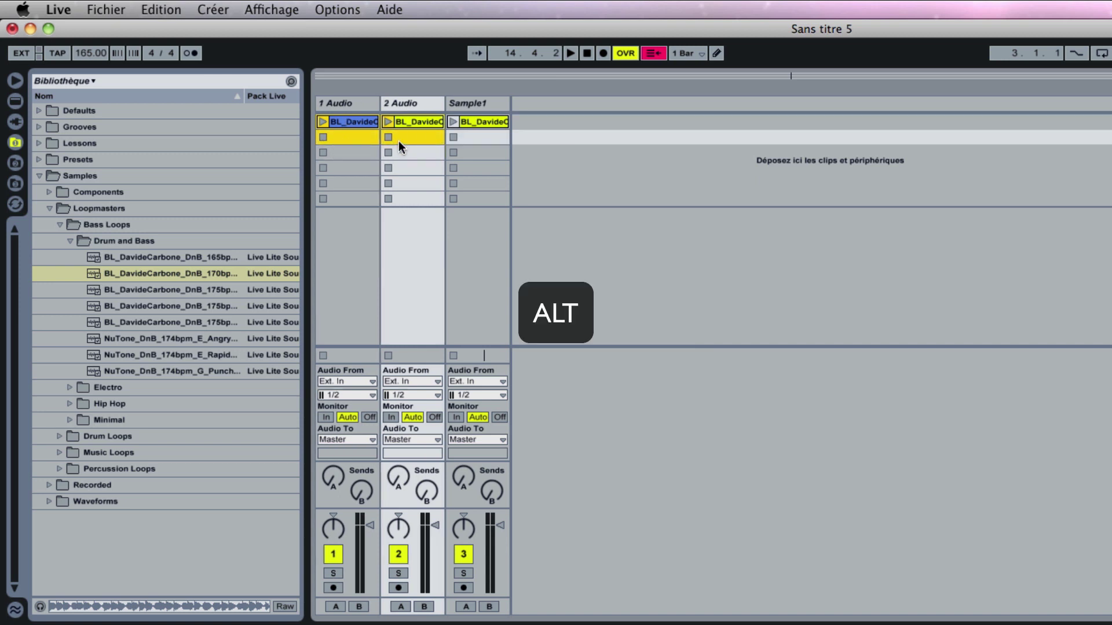
pyautogui.click(353, 121)
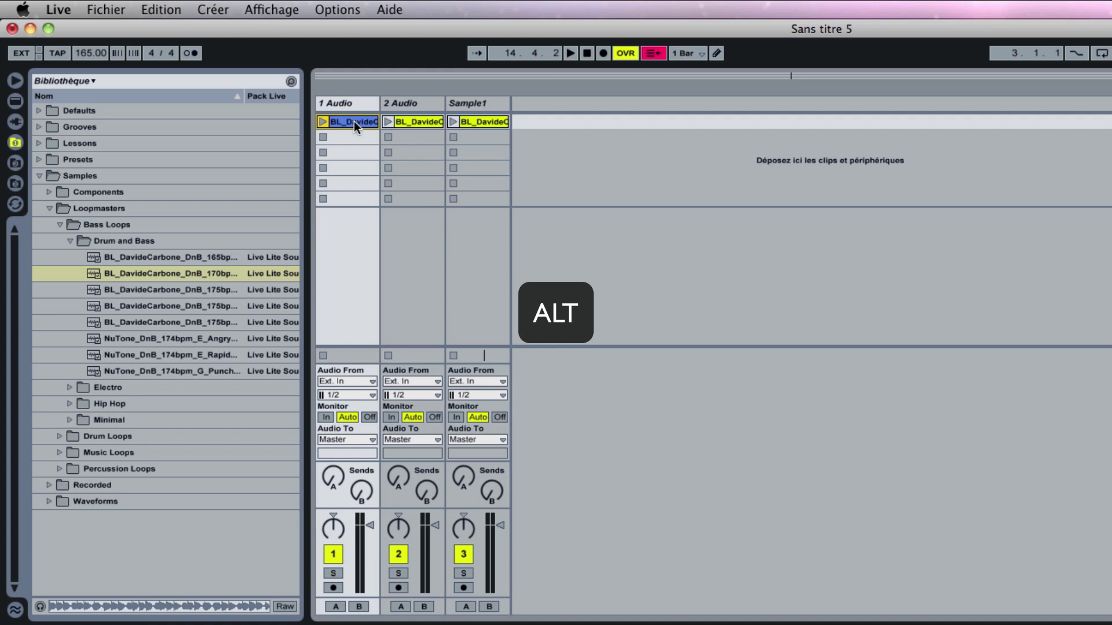
pyautogui.moveTo(353, 121); pyautogui.dragTo(398, 137)
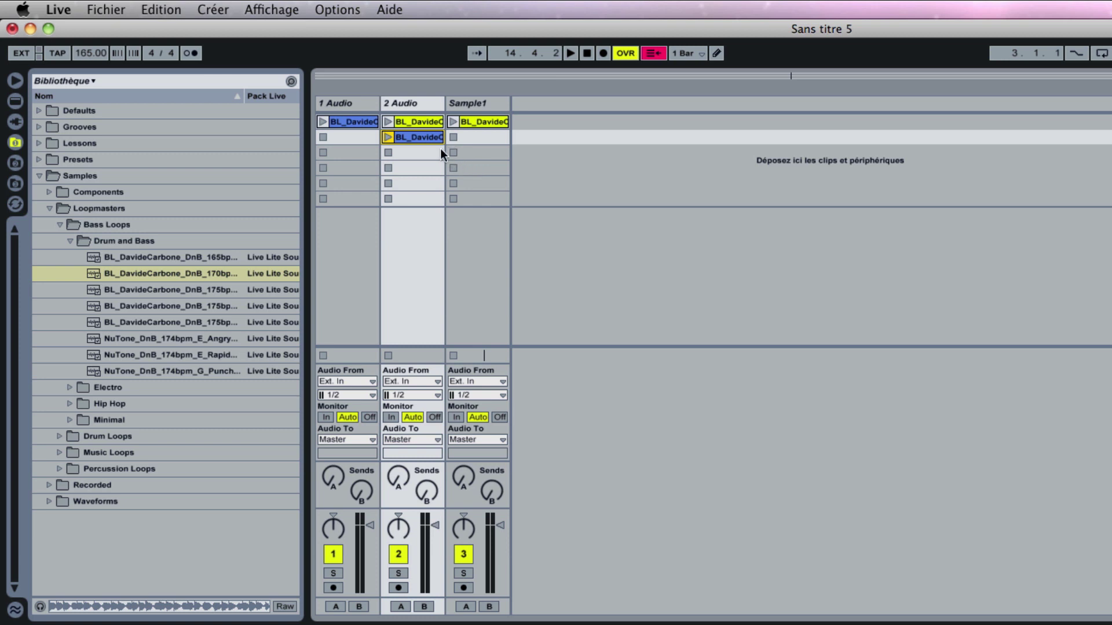
pyautogui.moveTo(415, 137); pyautogui.dragTo(474, 139)
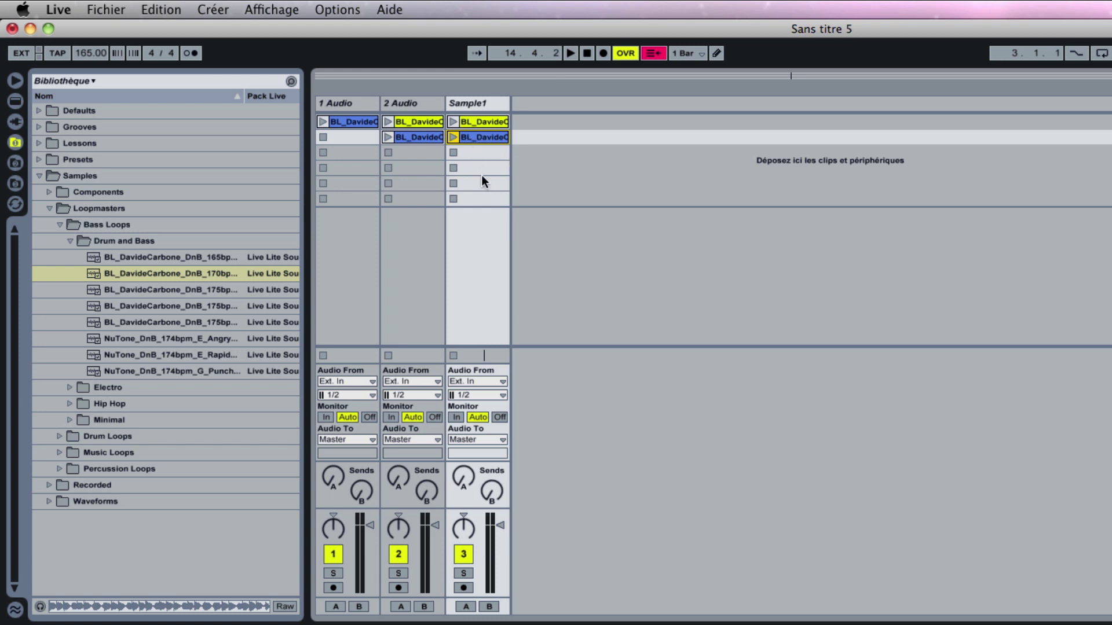
# Step: Delete the 170 bpm clip copies from the second slots of the Sample1 and 2 Audio tracks
pyautogui.press('Delete')
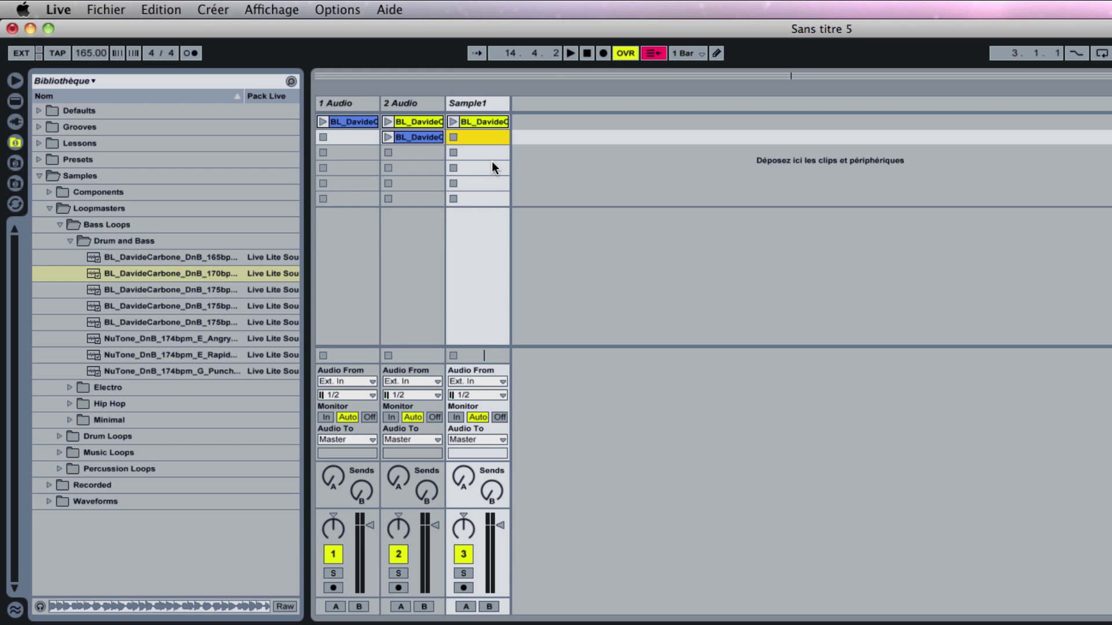
pyautogui.click(425, 138)
pyautogui.press('Delete')
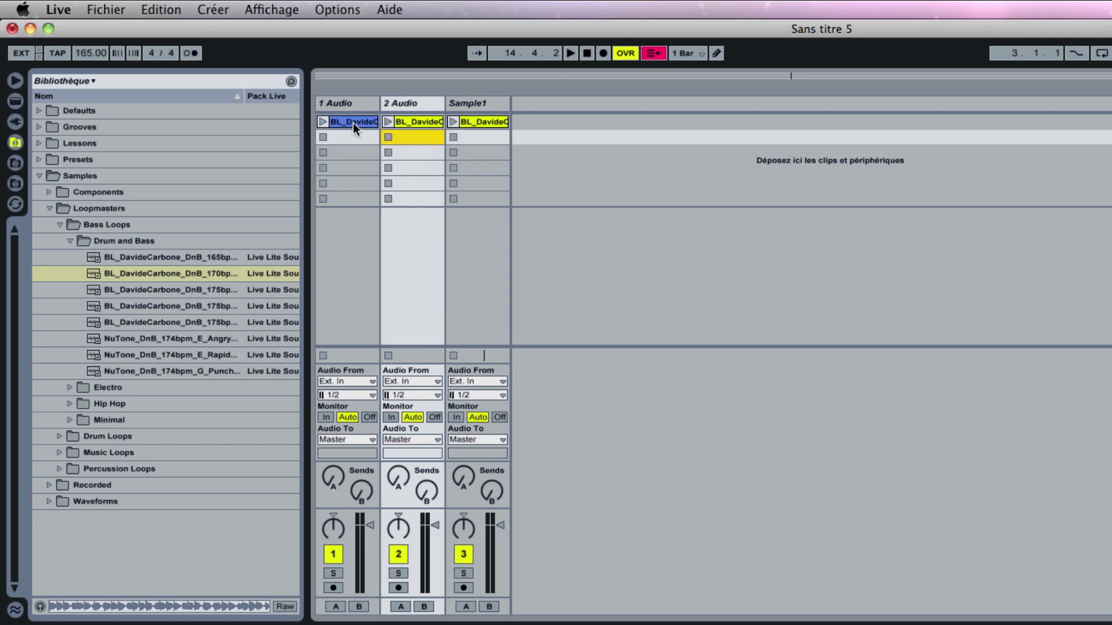
# Step: Review the context commands of the 170 bpm clip on the 1 Audio track, and display its Launch and Envelopes settings
pyautogui.click(353, 121)
pyautogui.rightClick(352, 120)
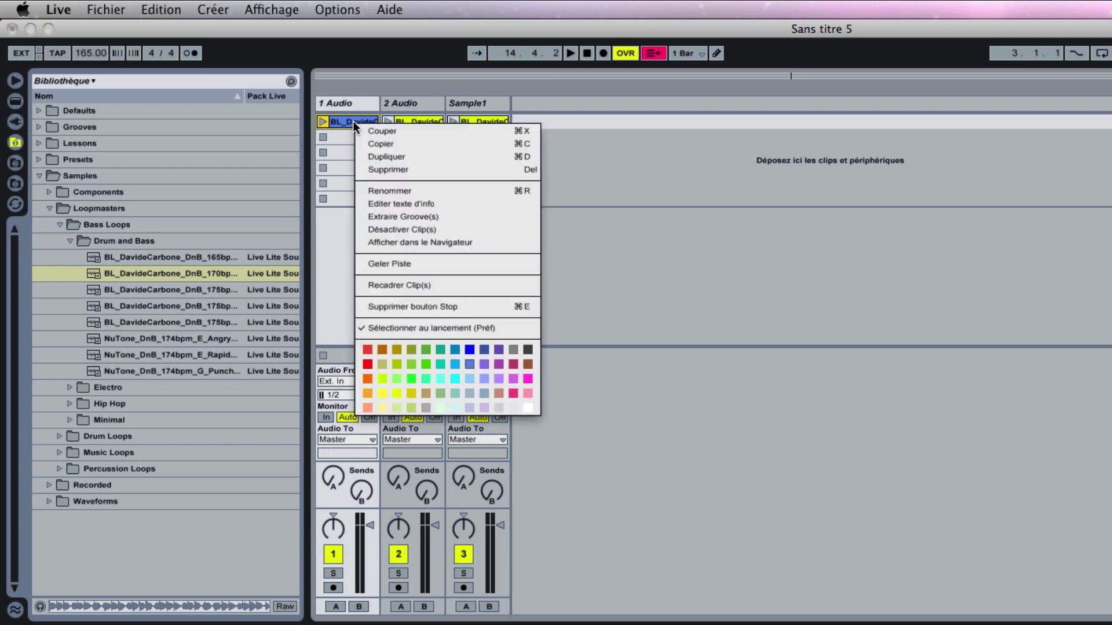
pyautogui.click(623, 256)
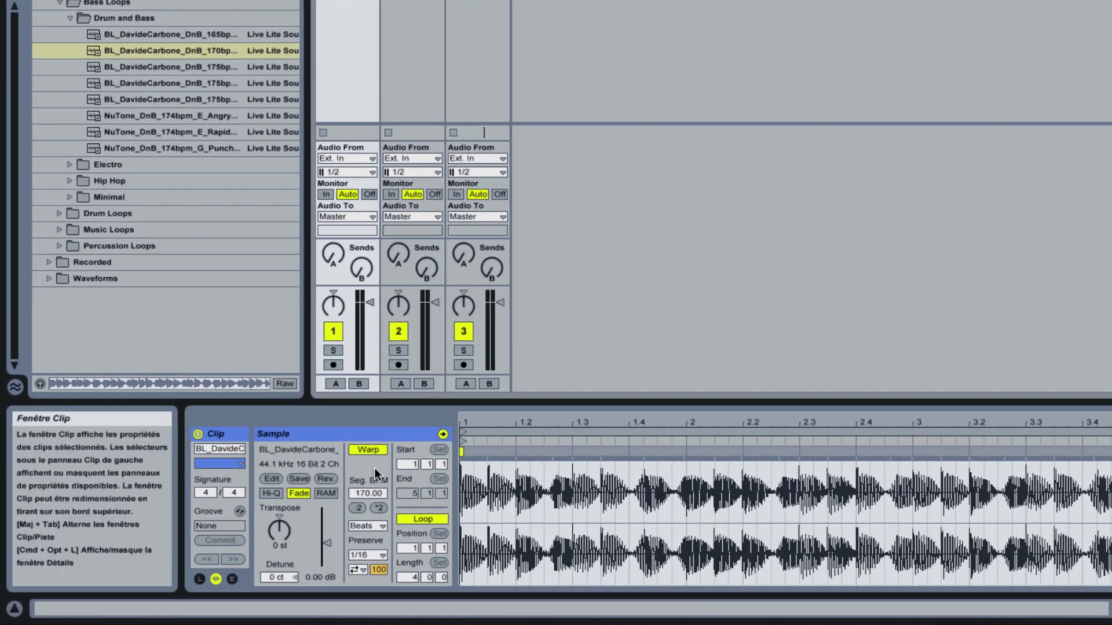
pyautogui.click(198, 581)
pyautogui.click(232, 580)
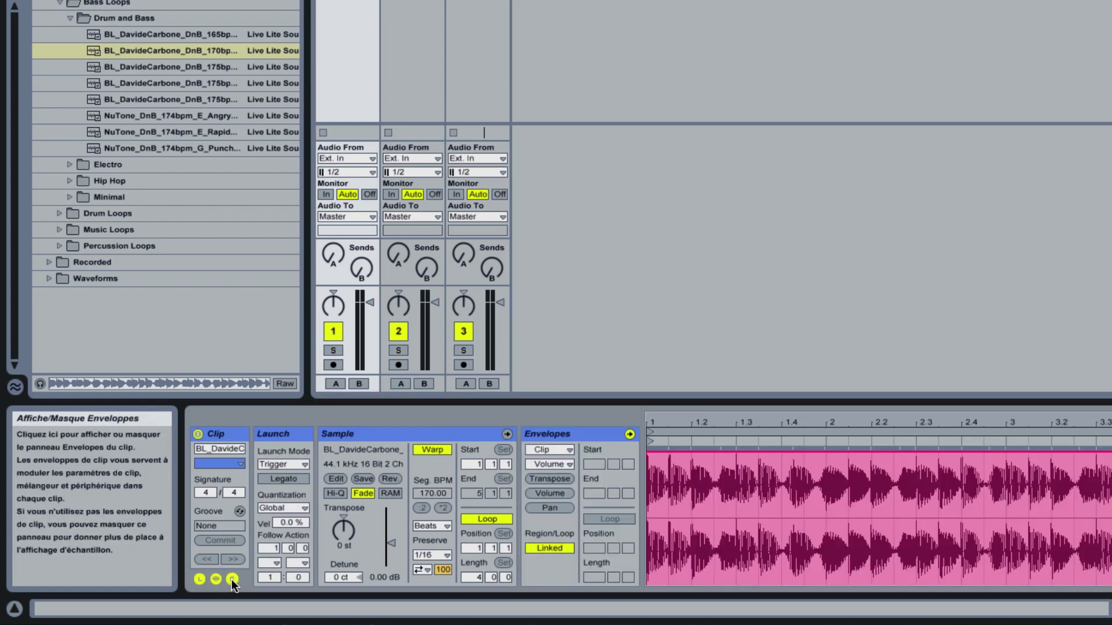